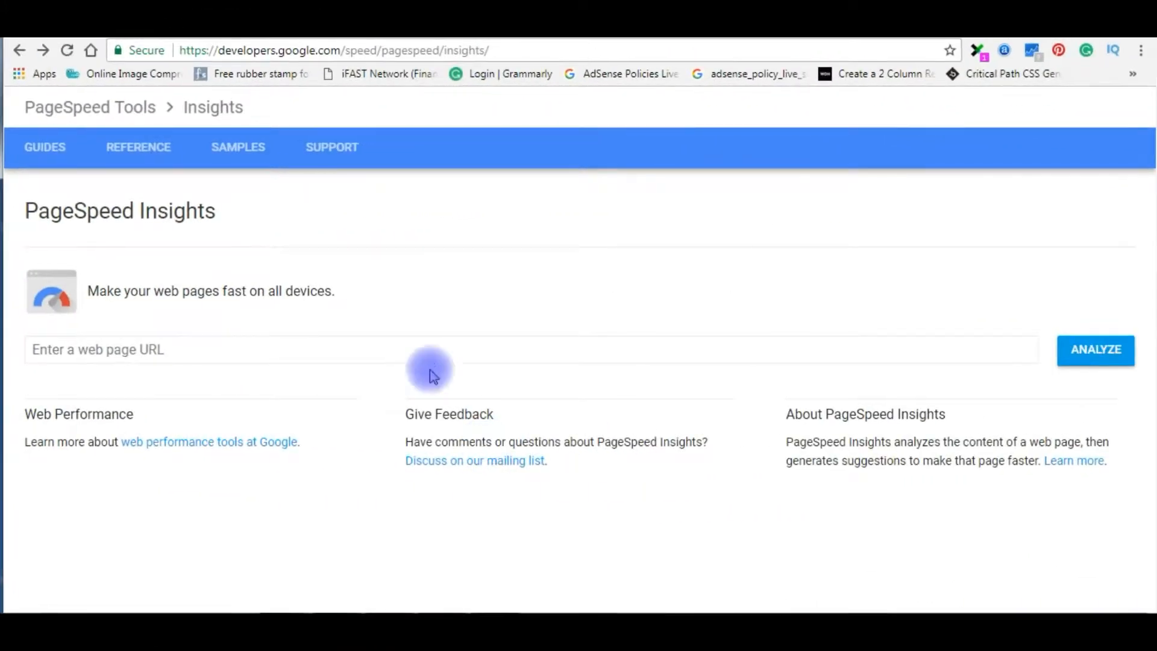
pyautogui.click(221, 351)
pyautogui.write('http://www.wpchar')
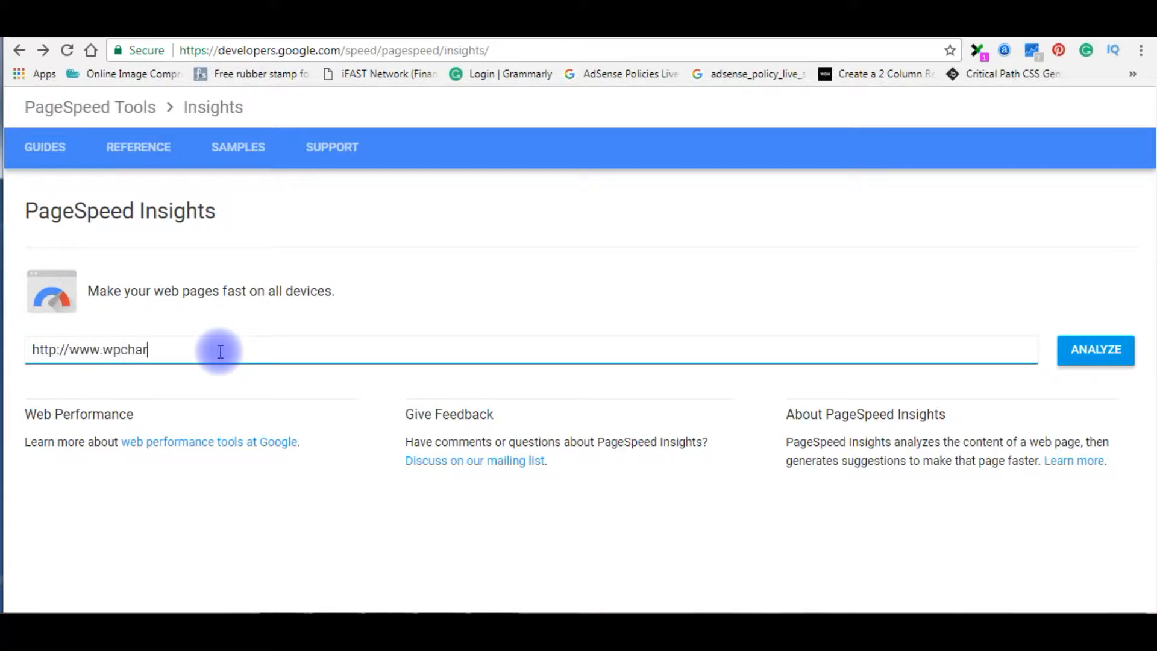
pyautogui.write('an.com')
pyautogui.press('Return')
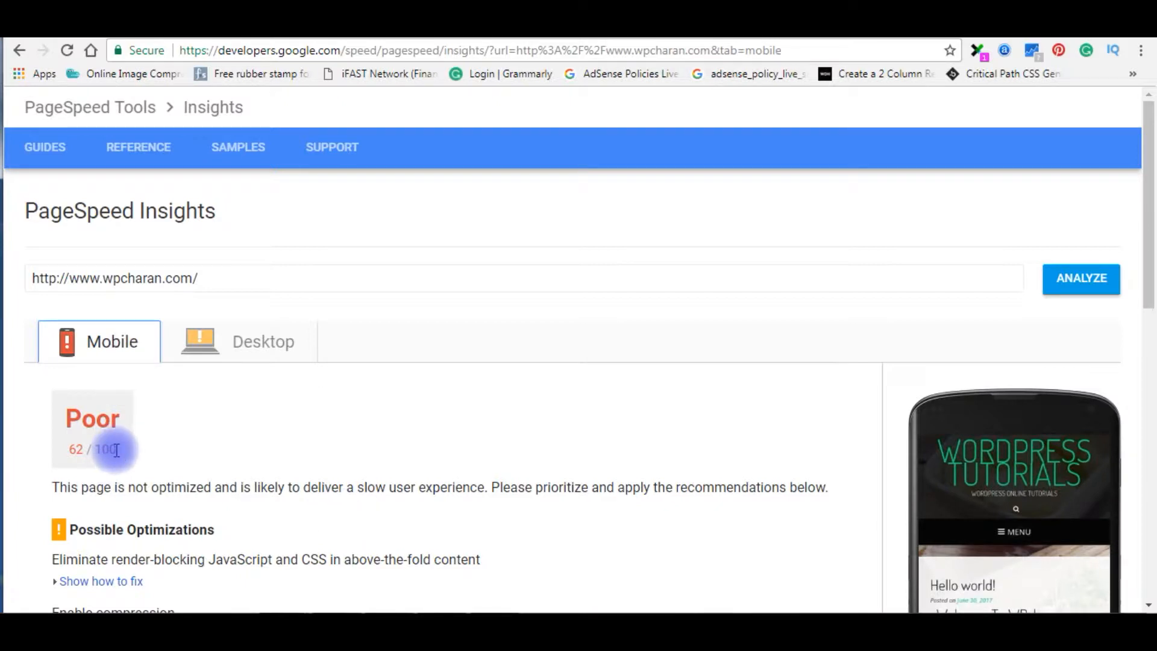
# Compare the desktop and mobile scores for the site and look through the mobile optimization suggestions
pyautogui.click(258, 353)
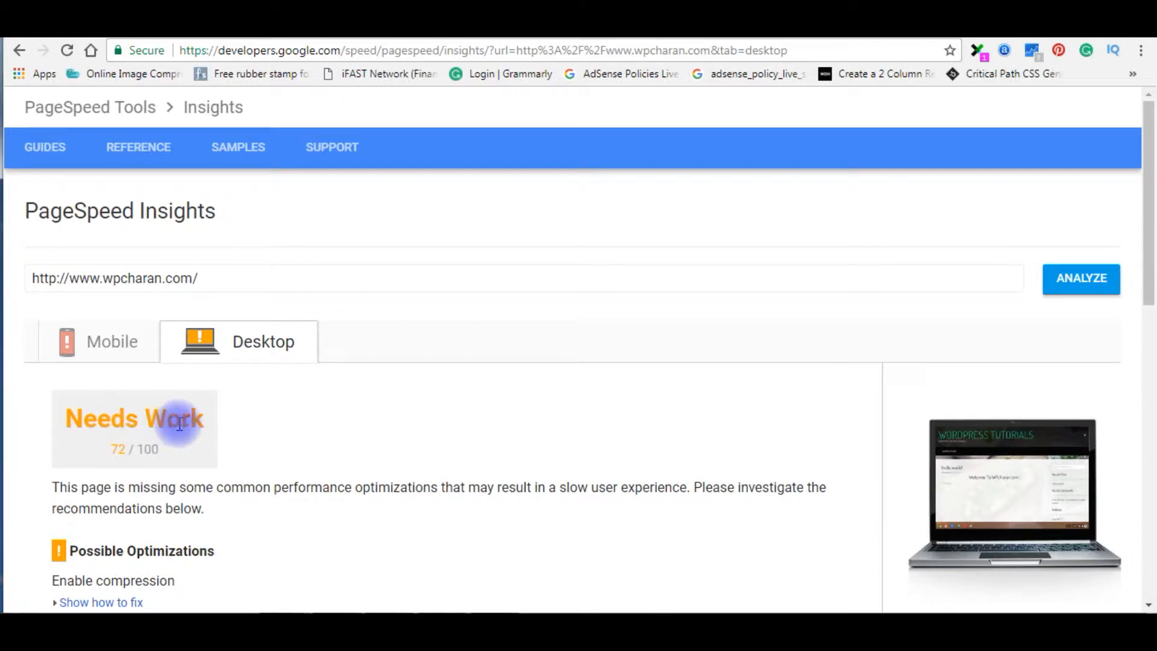
pyautogui.click(145, 352)
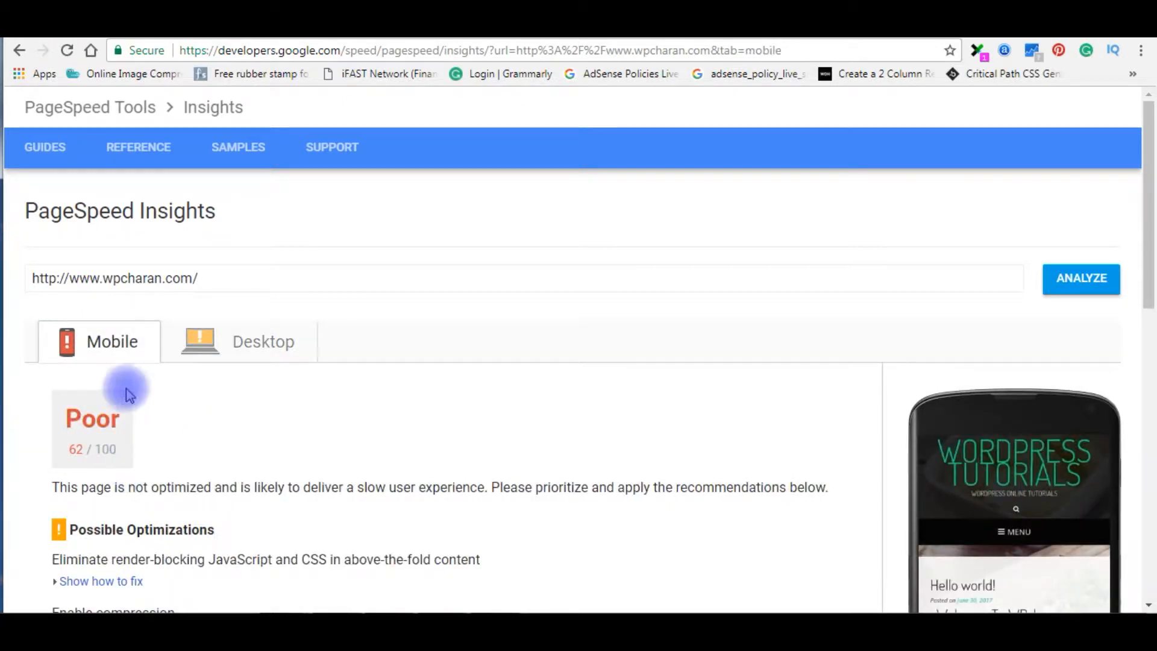
pyautogui.scroll(-4, 248, 413)
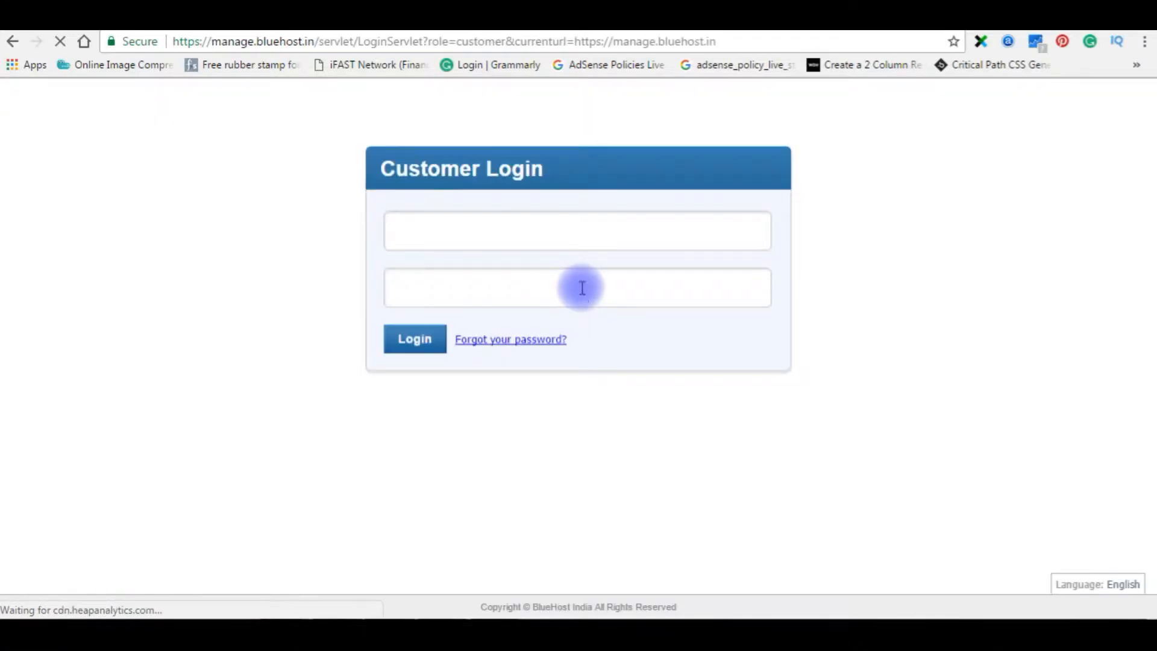
# Switch to the Bluehost customer login page and enter the account's e-mail address
pyautogui.click(432, 233)
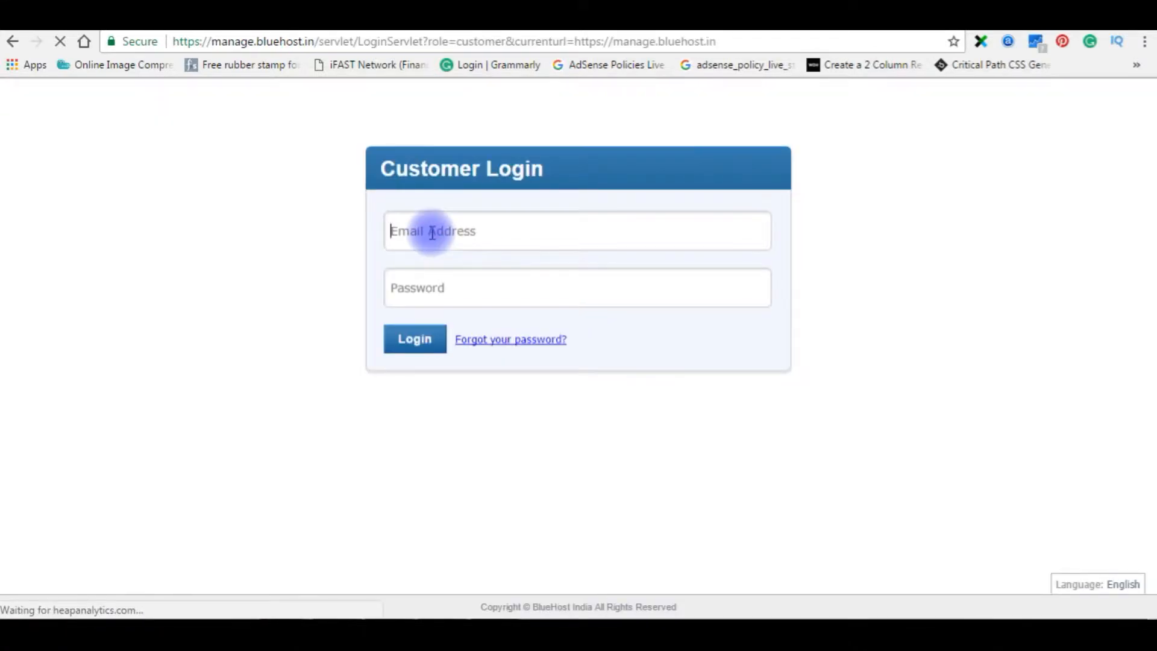
pyautogui.write('host')
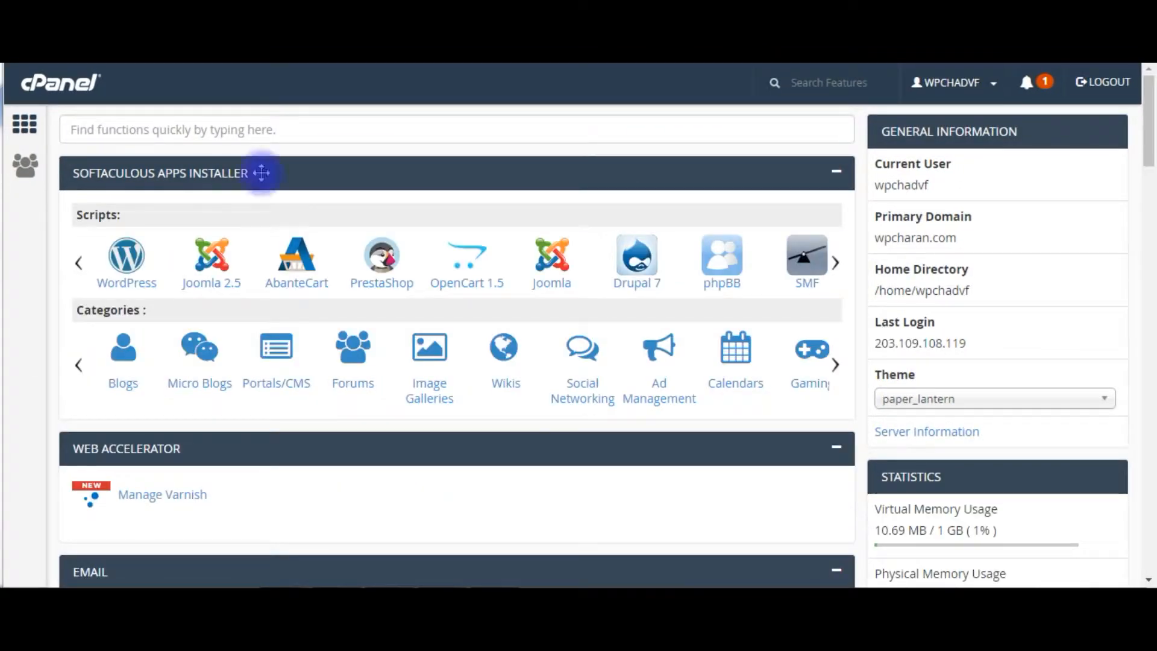
# Open cPanel's File Manager and go to the public_html folder
pyautogui.scroll(-8, 51, 224)
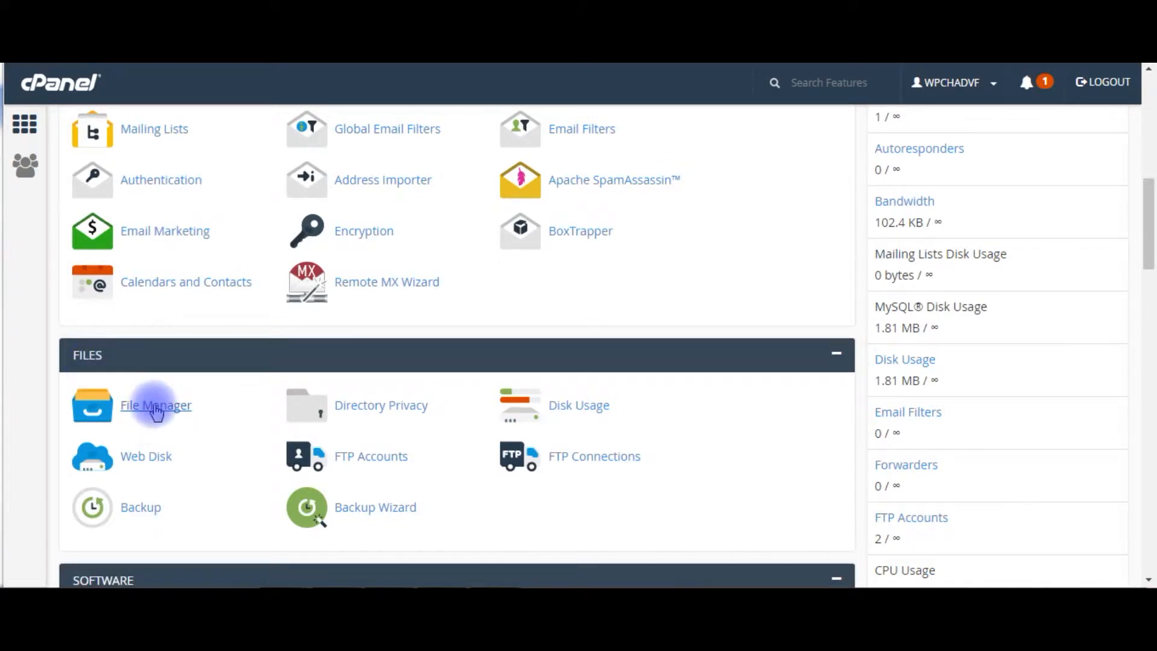
pyautogui.click(155, 405)
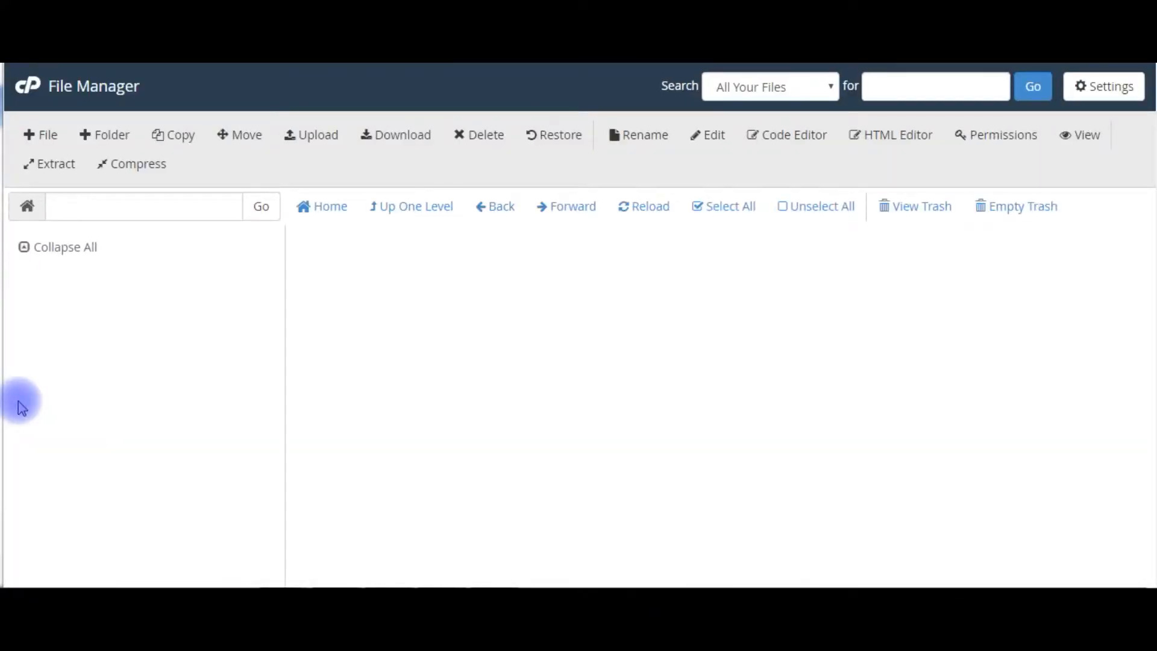
pyautogui.moveTo(278, 348); pyautogui.dragTo(85, 460)
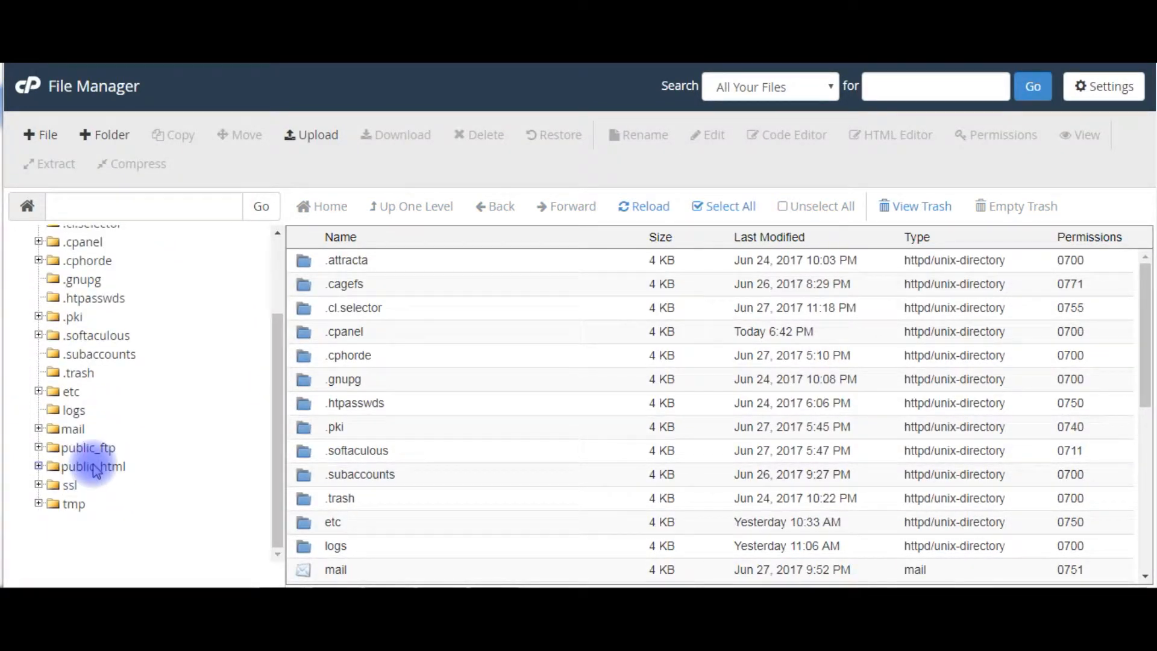
pyautogui.click(87, 468)
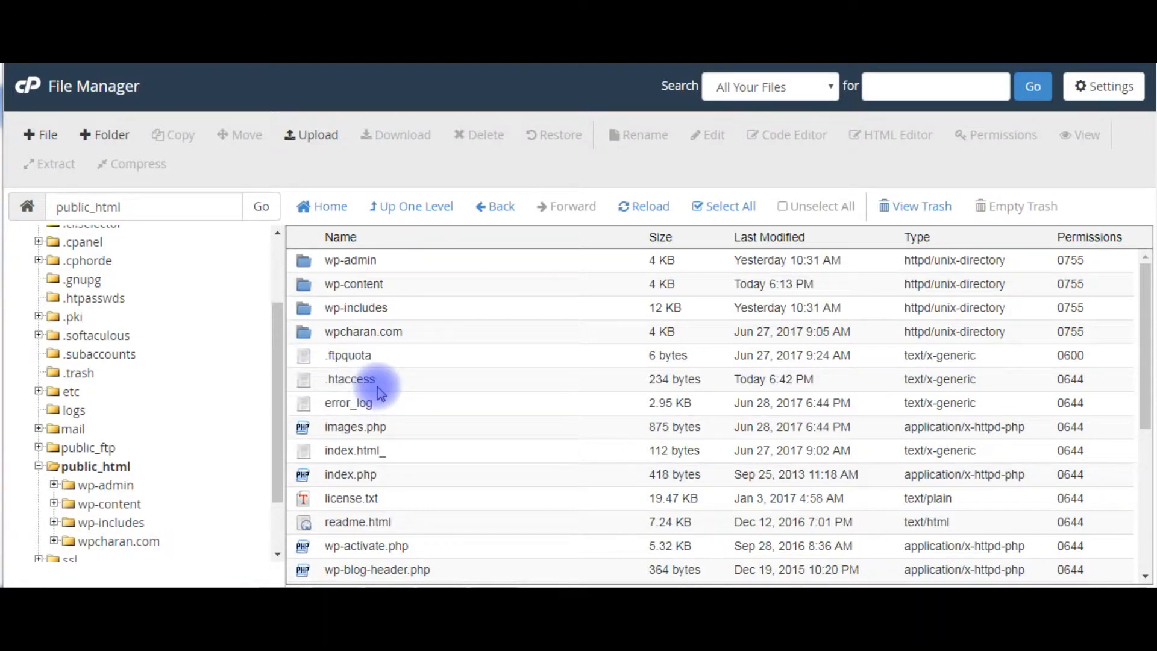
# Open the .htaccess file from public_html for editing in the Code Editor
pyautogui.click(299, 380)
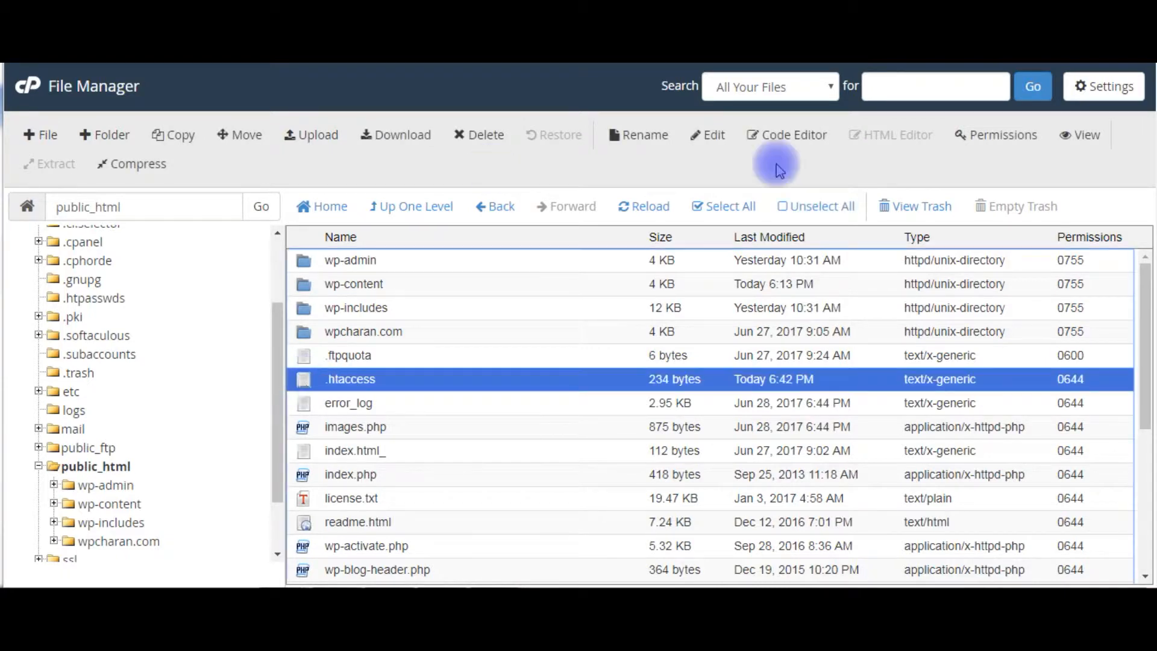
pyautogui.click(777, 138)
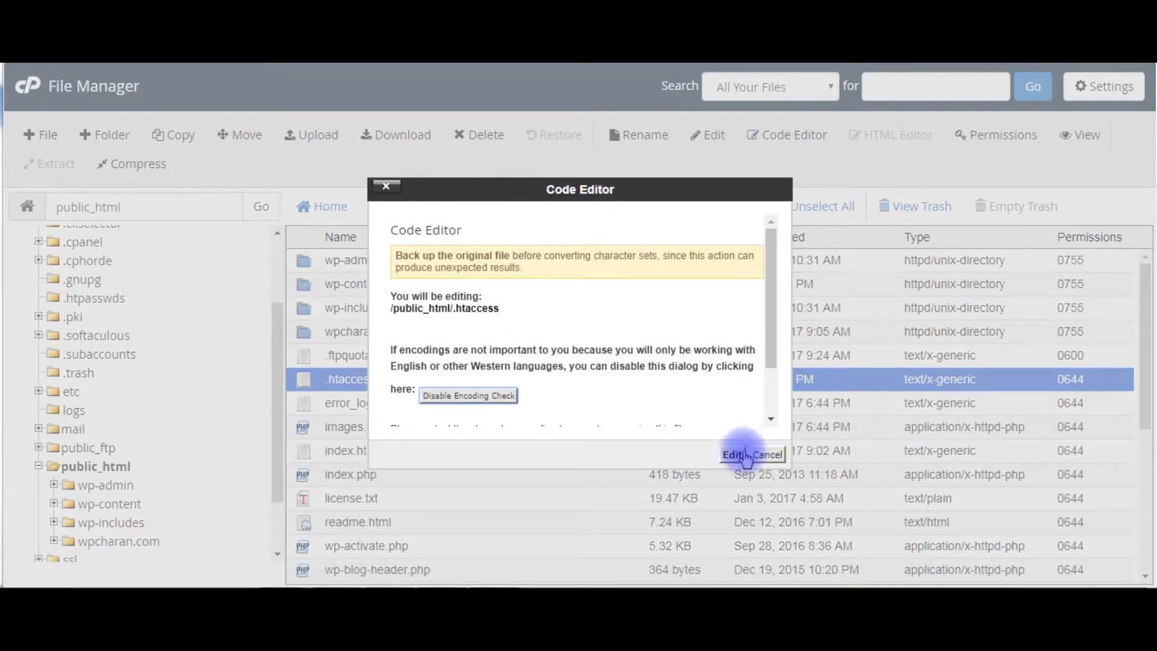
pyautogui.click(732, 455)
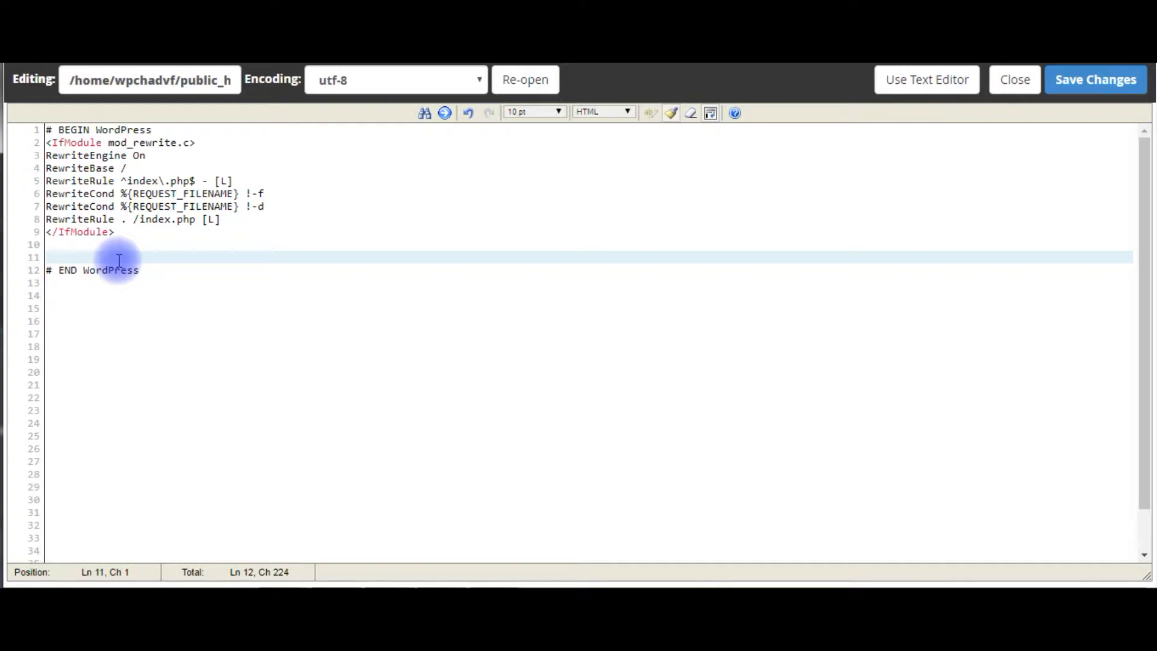
# Insert the mod_deflate block, from # BEGIN DEFLATE COMPRESSION to # END DEFLATE COMPRESSION, before the # END WordPress line in .htaccess
pyautogui.write('# BEGIN DEFLATE COMPRESSION <IfModule mod_deflate.c> # Compress HTML, CSS, JavaScript, Text, XML and fonts  AddOutputFilterByType DEFLATE application/javascript  AddOutputFilterByType DEFLATE application/rss+xml  AddOutputFilterByType DEFLATE application/vnd.ms-fontobject  AddOutputFilterByType DEFLATE application/x-font  AddOutputFilterByType DEFLATE application/x-font-opentype  AddOutputFilterByType DEFLATE application/x-font-otf  AddOutputFilterByType DEFLATE application/x-font-truetype  AddOutputFilterByType DEFLATE application/x-font-ttf  AddOutputFilterByType DEFLATE application/x-javascript  AddOutputFilterByType DEFLATE application/xhtml+xml  AddOutputFilterByType DEFLATE application/xml  AddOutputFilterByType DEFLATE font/opentype  AddOutputFilterByType DEFLATE font/otf  AddOutputFilterByType DEFLATE font/ttf  AddOutputFilterByType DEFLATE image/svg+xml  AddOutputFilterByType DEFLATE image/x-icon  AddOutputFilterByType DEFLATE text/css  AddOutputFilterByType DEFLATE text/html  AddOutputFilterByType DEFLATE text/javascript  AddOutputFilterByType DEFLATE text/plain  AddOutputFilterByType DEFLATE text/xml </IfModule> # END DEFLATE COMPRESSION')
pyautogui.press('Return')
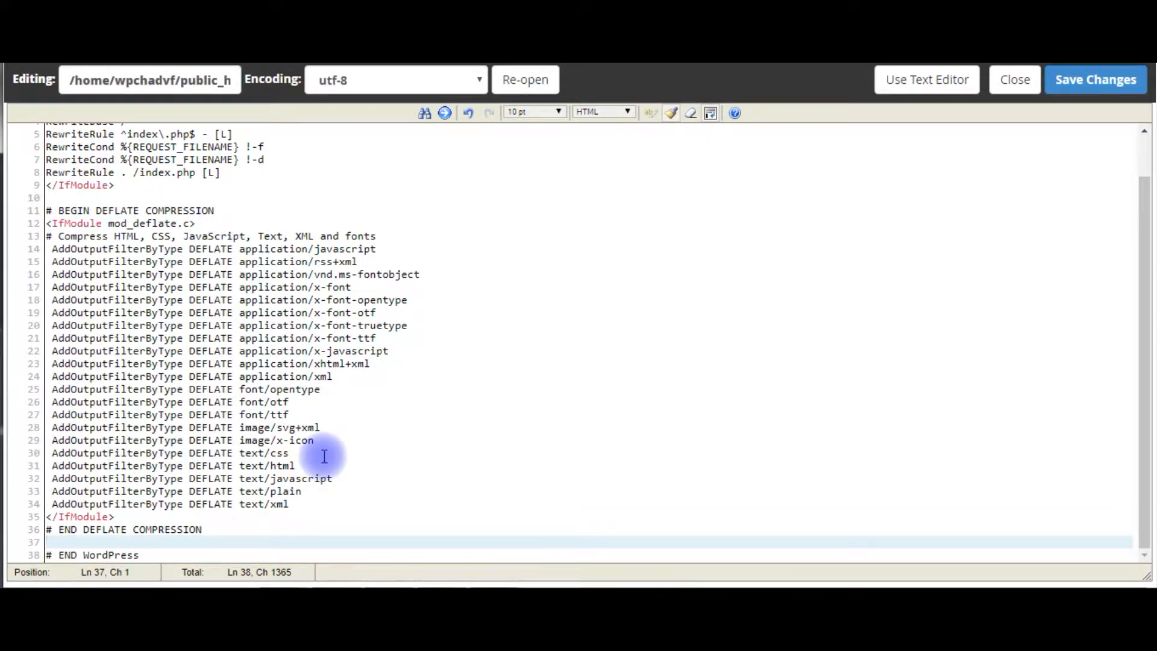
pyautogui.press('Left')
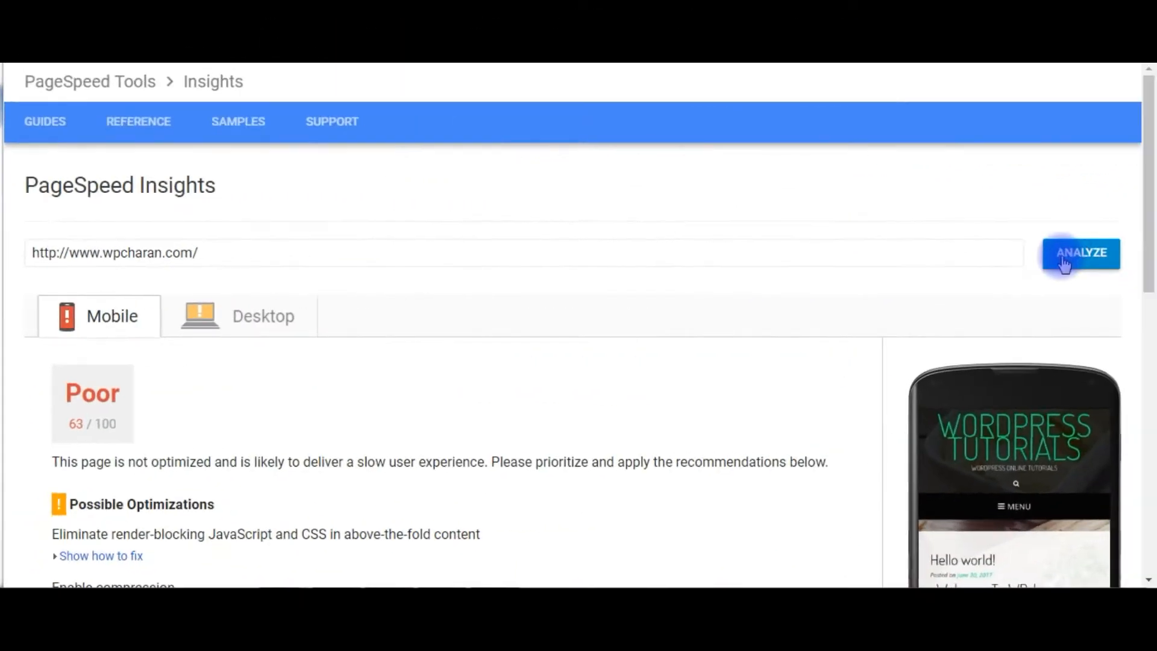
# Rerun the PageSpeed Insights analysis of the site and check its mobile and desktop scores and the mobile optimization suggestions
pyautogui.click(1063, 259)
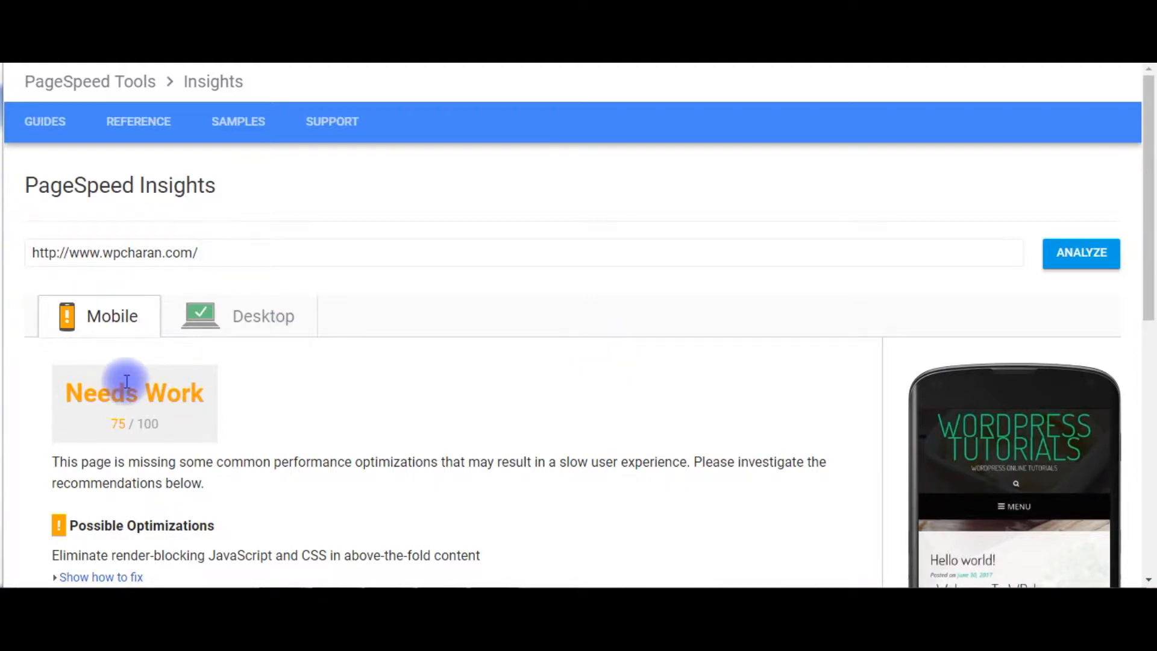
pyautogui.moveTo(112, 427); pyautogui.dragTo(158, 424)
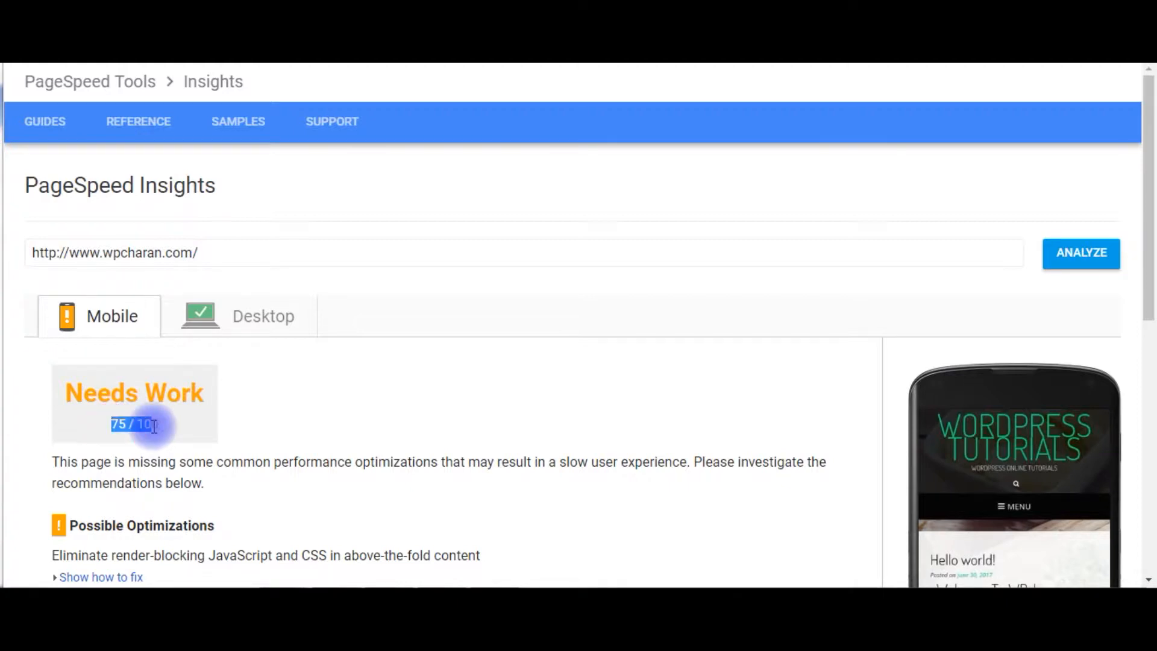
pyautogui.click(244, 319)
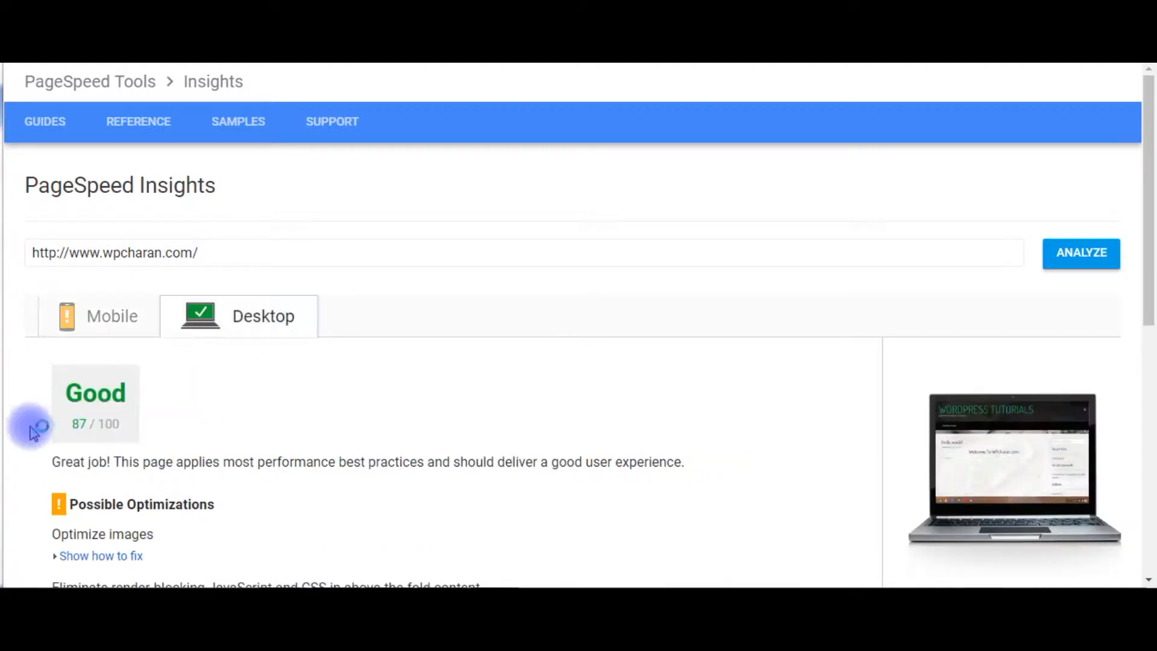
pyautogui.click(73, 425)
pyautogui.moveTo(74, 425); pyautogui.dragTo(124, 426)
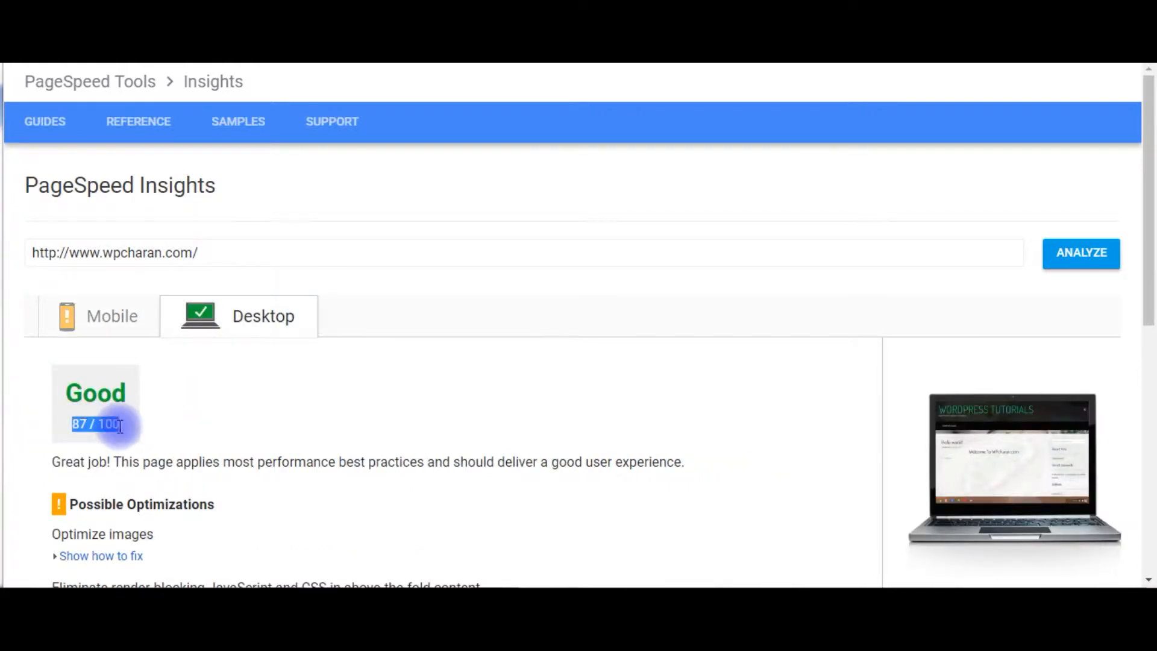
pyautogui.click(181, 405)
pyautogui.click(114, 320)
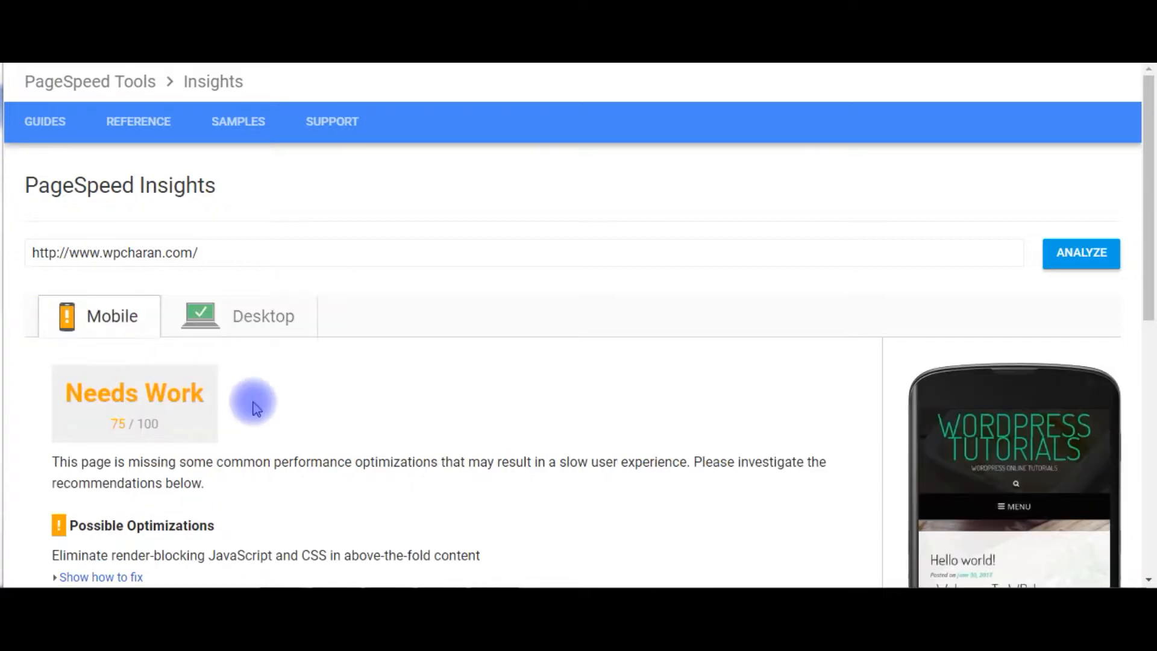
pyautogui.scroll(-4, 323, 385)
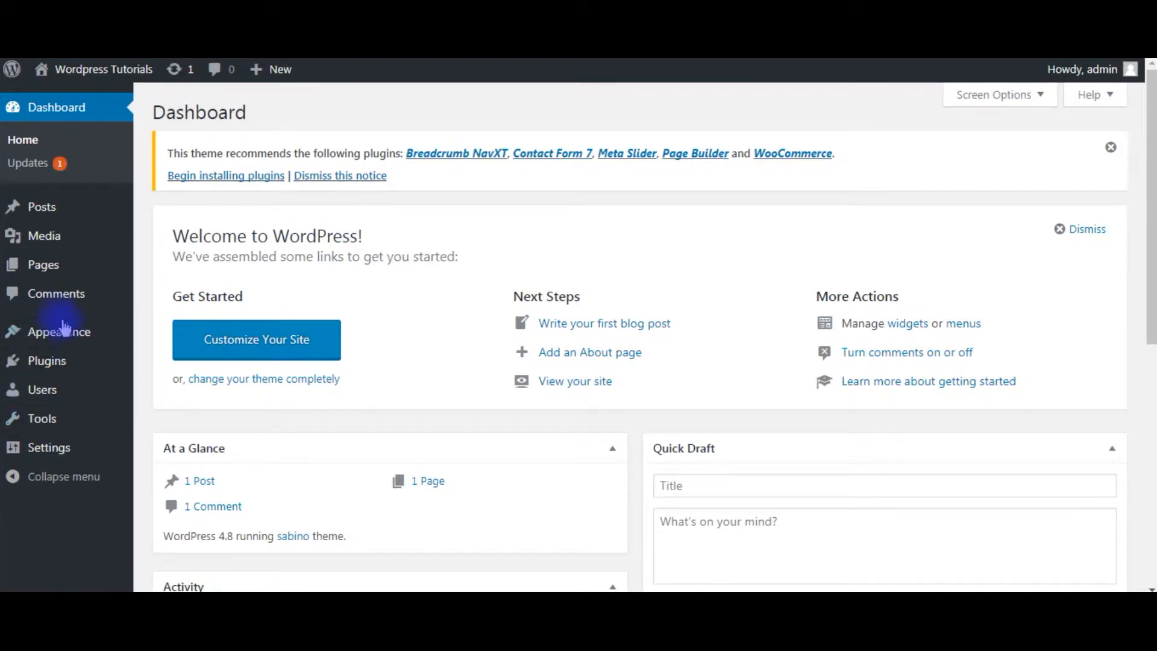
# Switch to the WordPress dashboard, open the sabino theme's Stylesheet (style.css) in the theme editor and select all its CSS for copying
pyautogui.moveTo(70, 331)
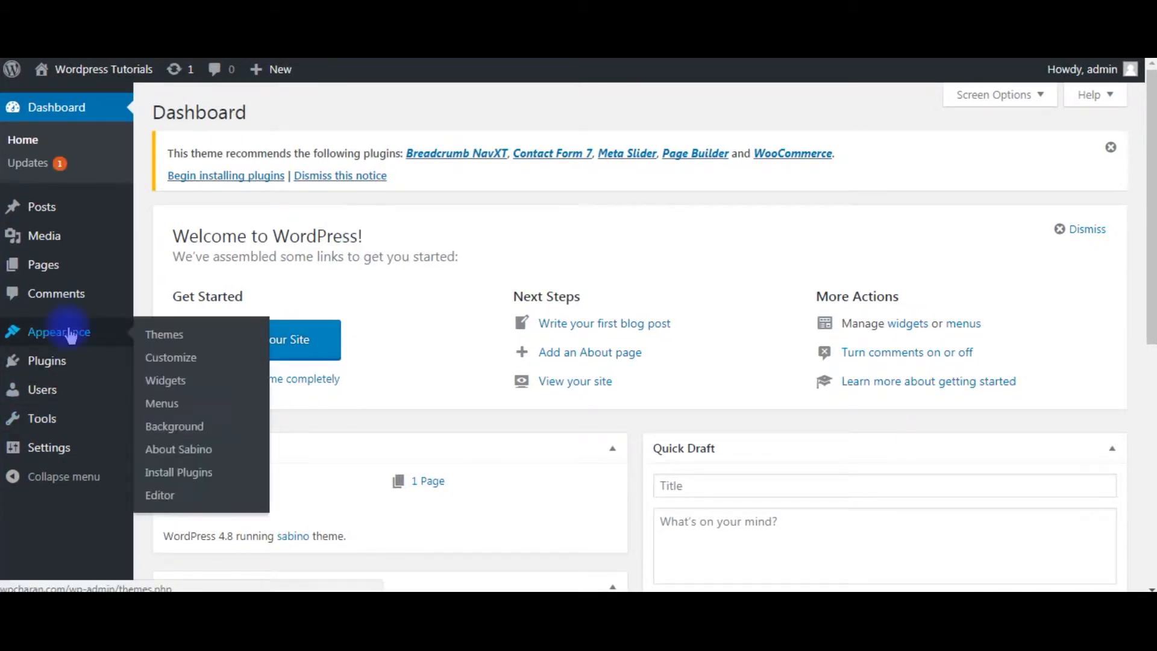
pyautogui.click(159, 497)
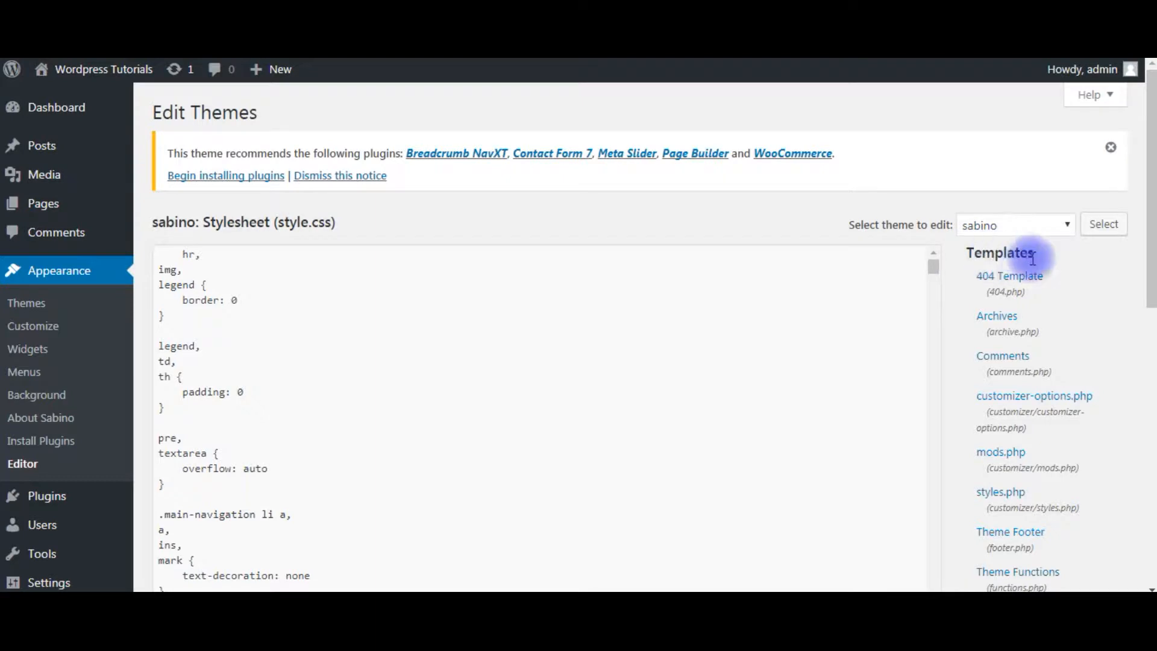
pyautogui.scroll(-1, 1151, 330)
pyautogui.moveTo(1151, 330); pyautogui.dragTo(1144, 539)
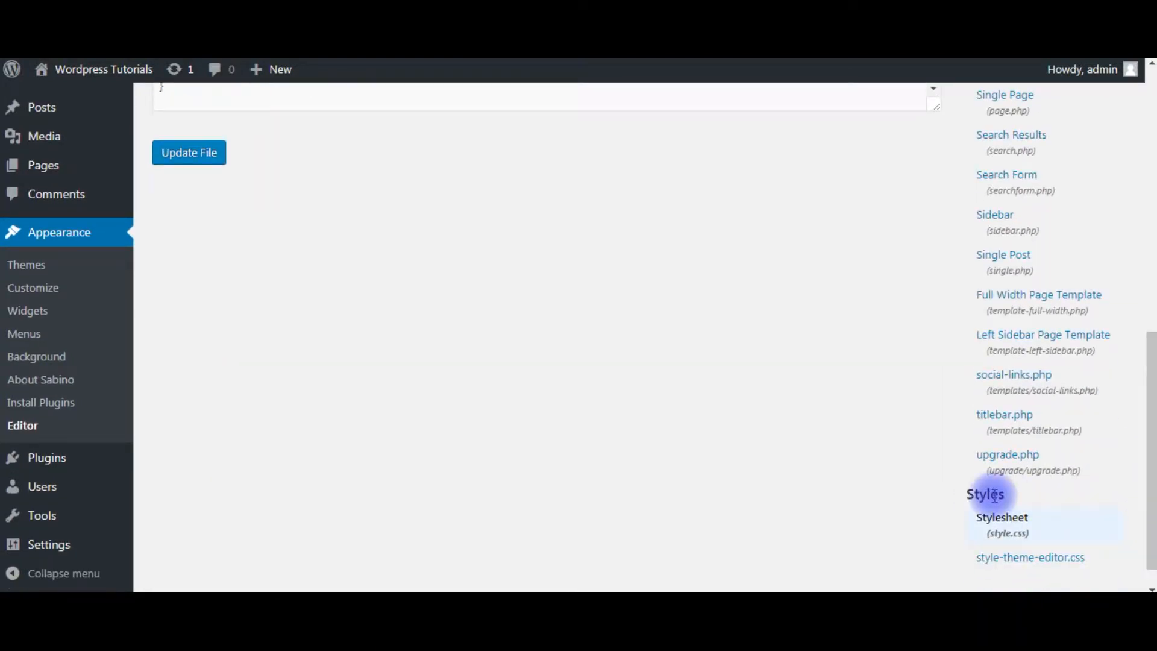
pyautogui.click(1005, 532)
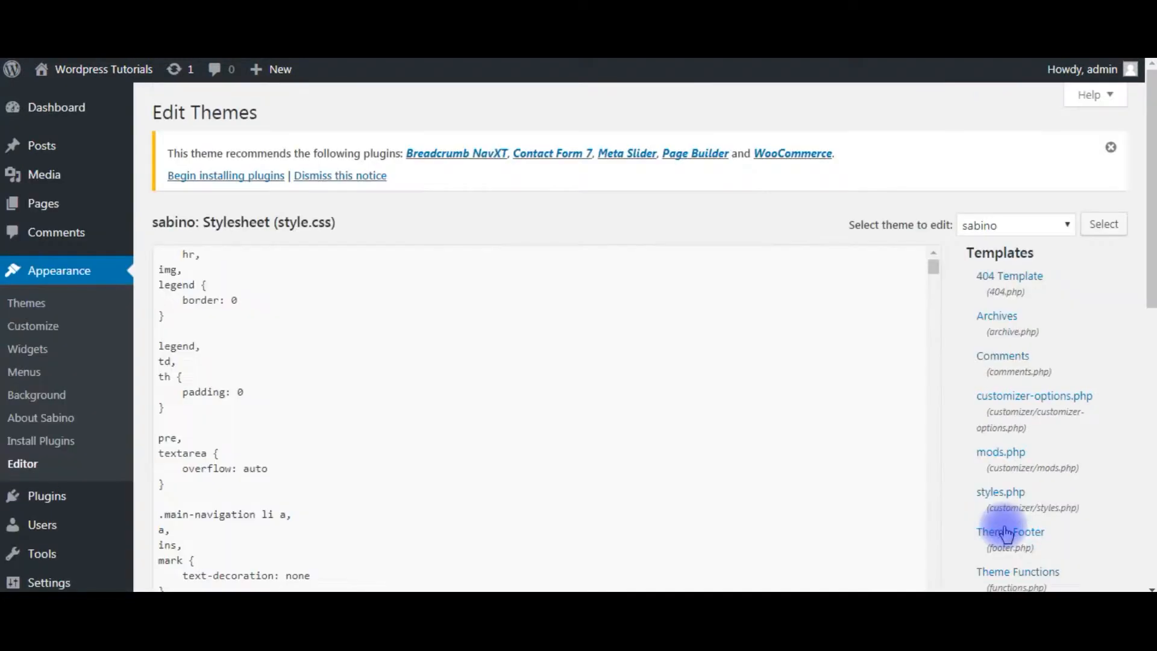
pyautogui.click(434, 464)
pyautogui.hotkey('ctrl', 'a')
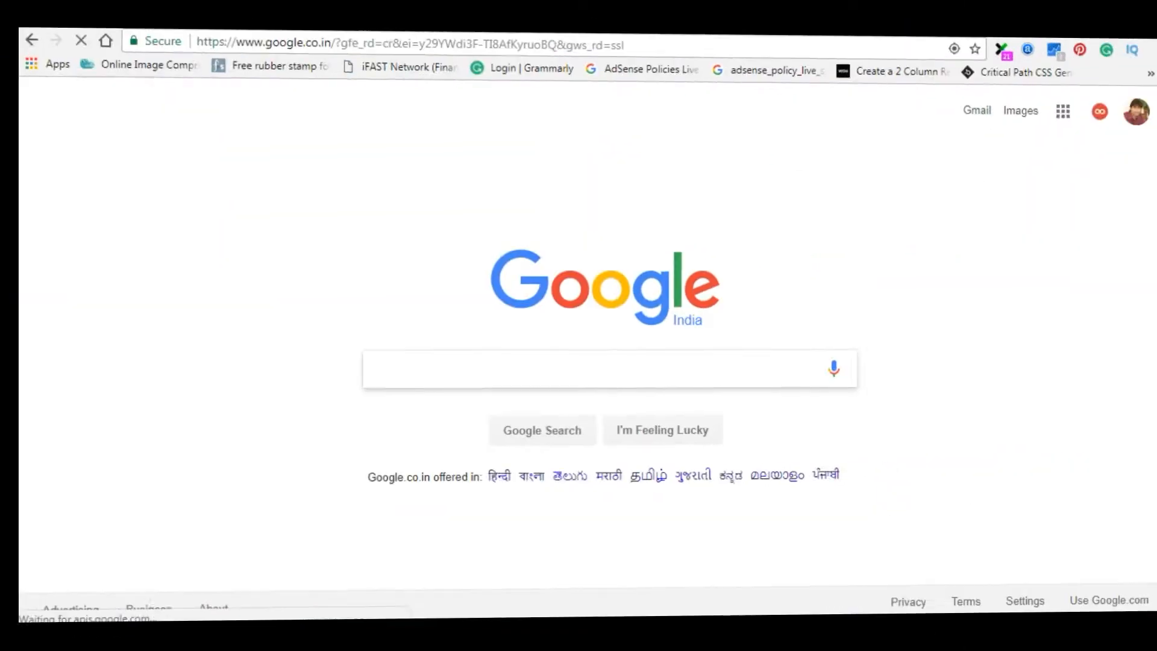
# Search Google for "css minify" and open the CSS Minifier site
pyautogui.click(397, 365)
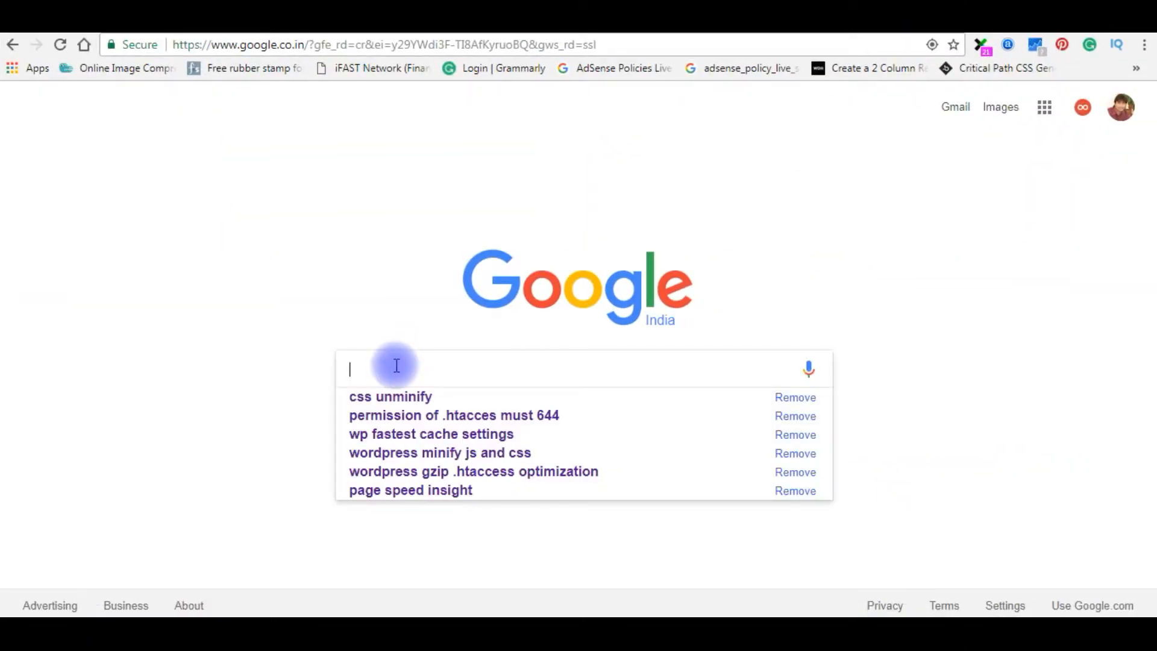
pyautogui.write('css ')
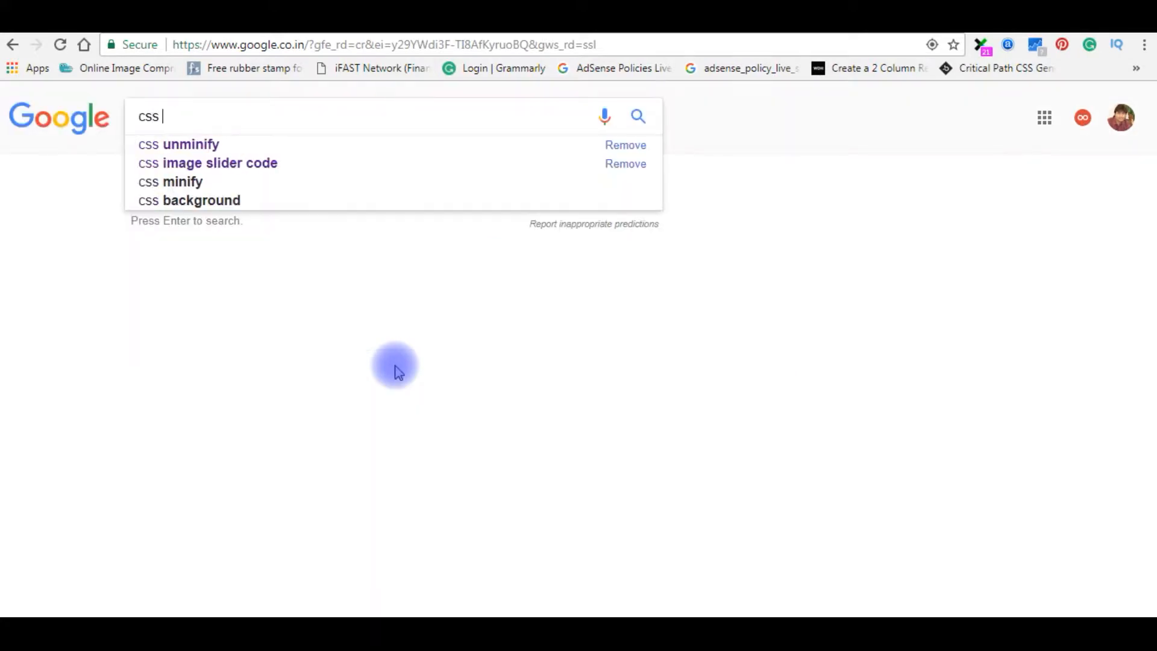
pyautogui.write('minify')
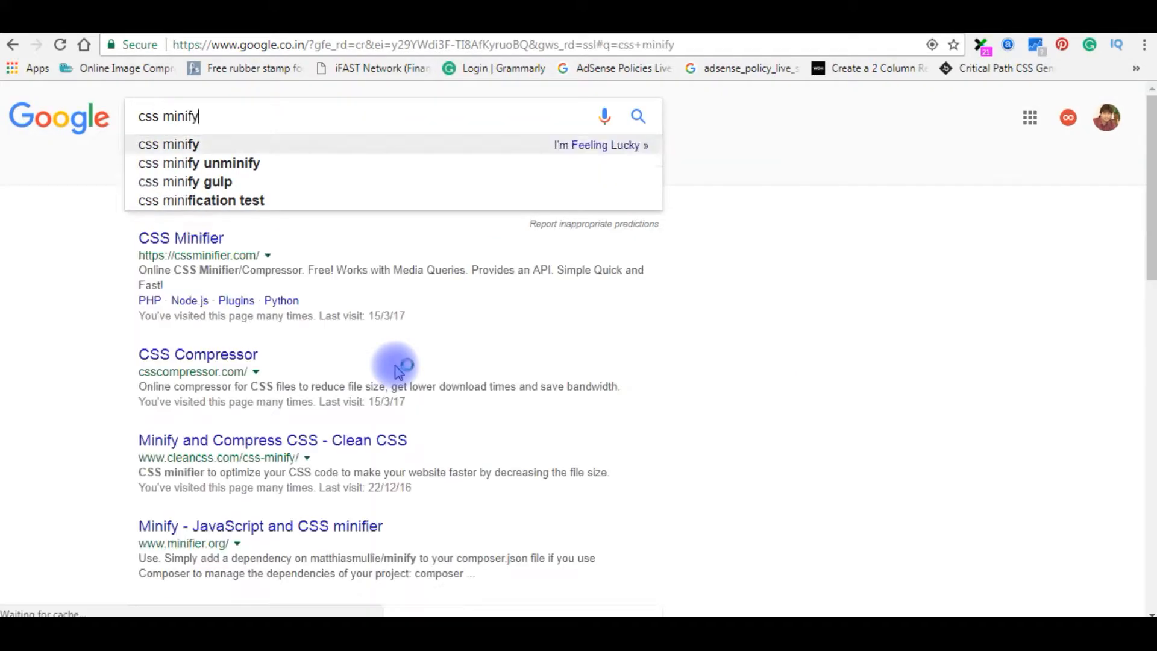
pyautogui.press('Return')
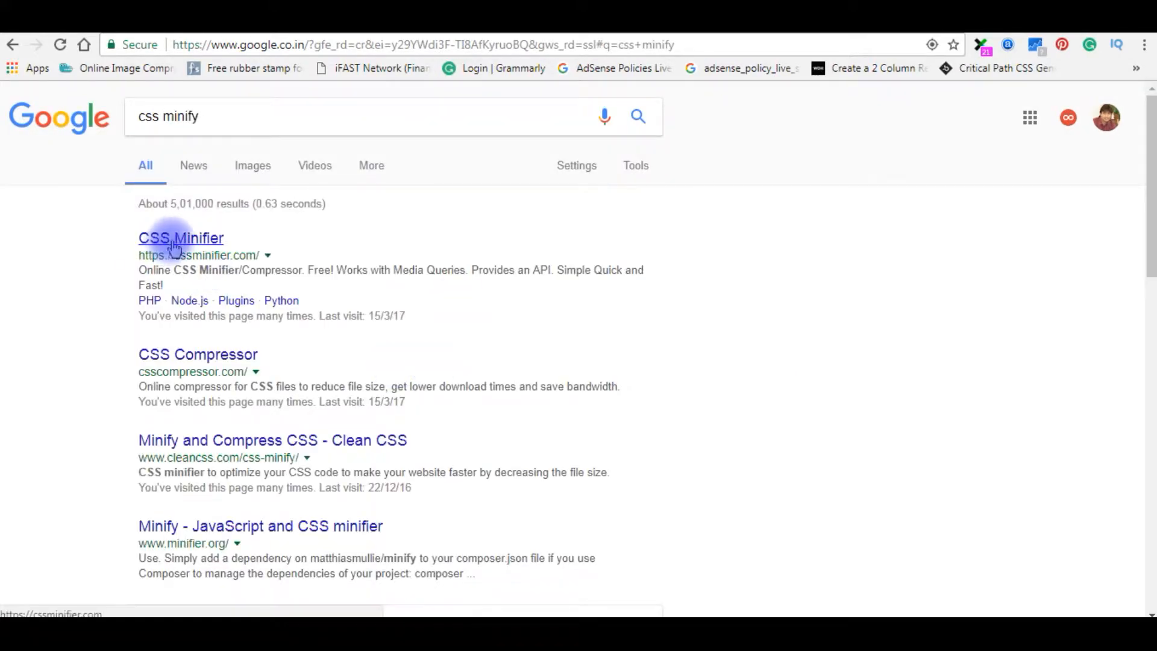
pyautogui.click(200, 243)
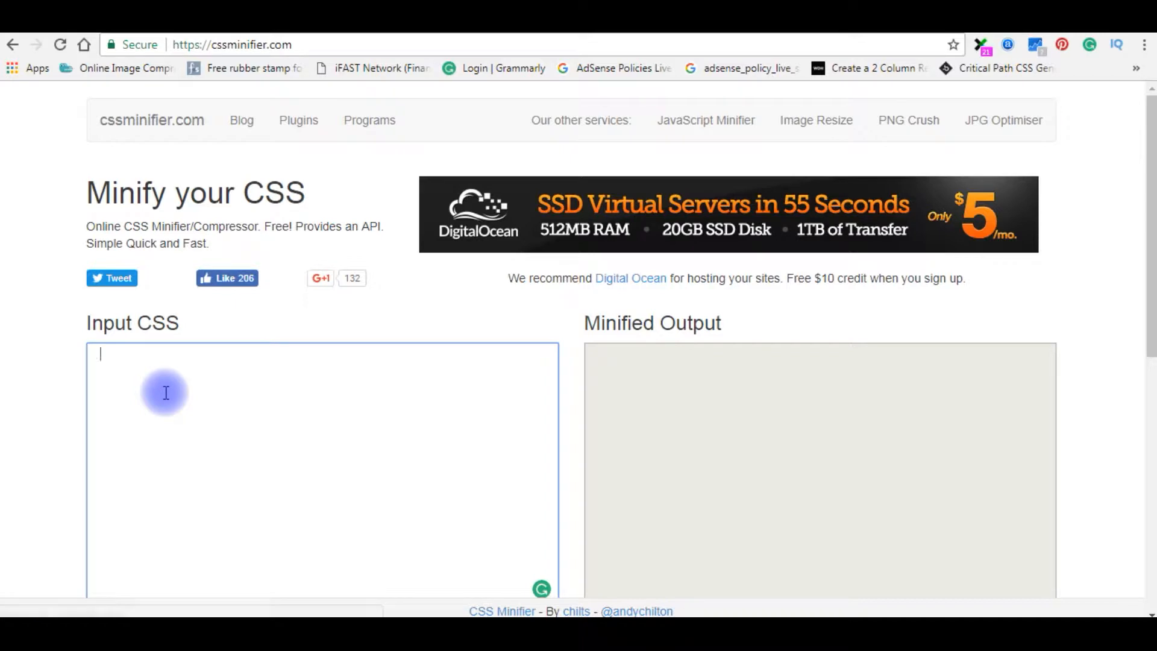
# Paste the copied stylesheet code as the input CSS on cssminifier.com and minify it
pyautogui.hotkey('ctrl', 'v')
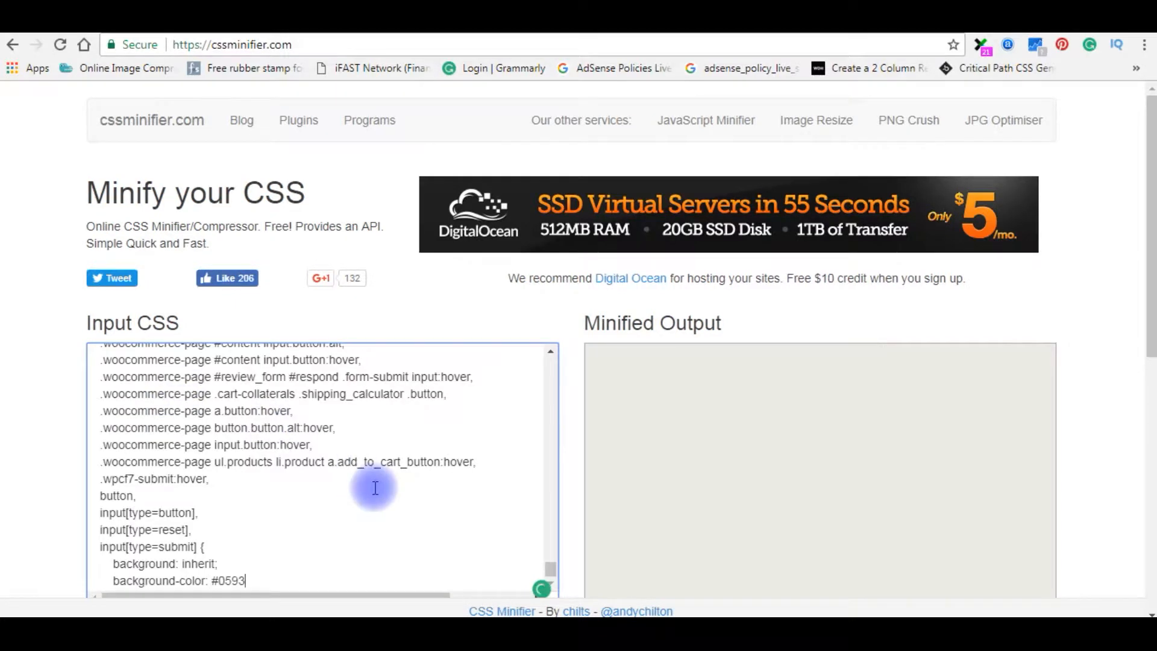
pyautogui.scroll(-3, 374, 483)
pyautogui.click(103, 459)
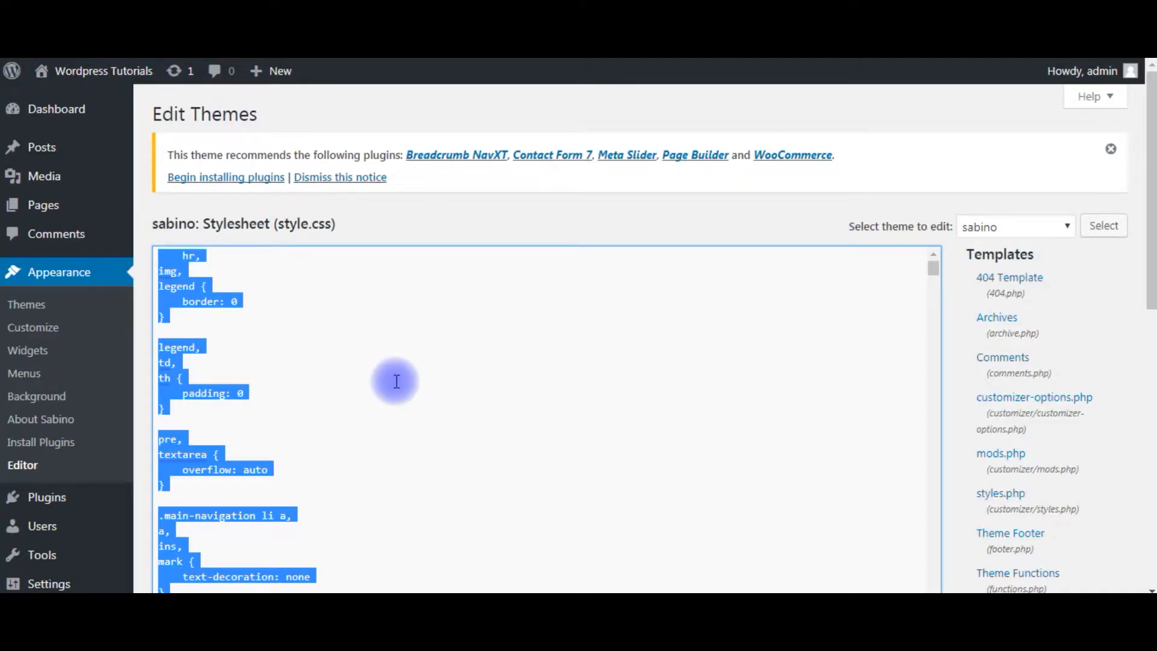
# Replace all the code in the sabino theme's style.css with the minified CSS and update the file
pyautogui.press('Delete')
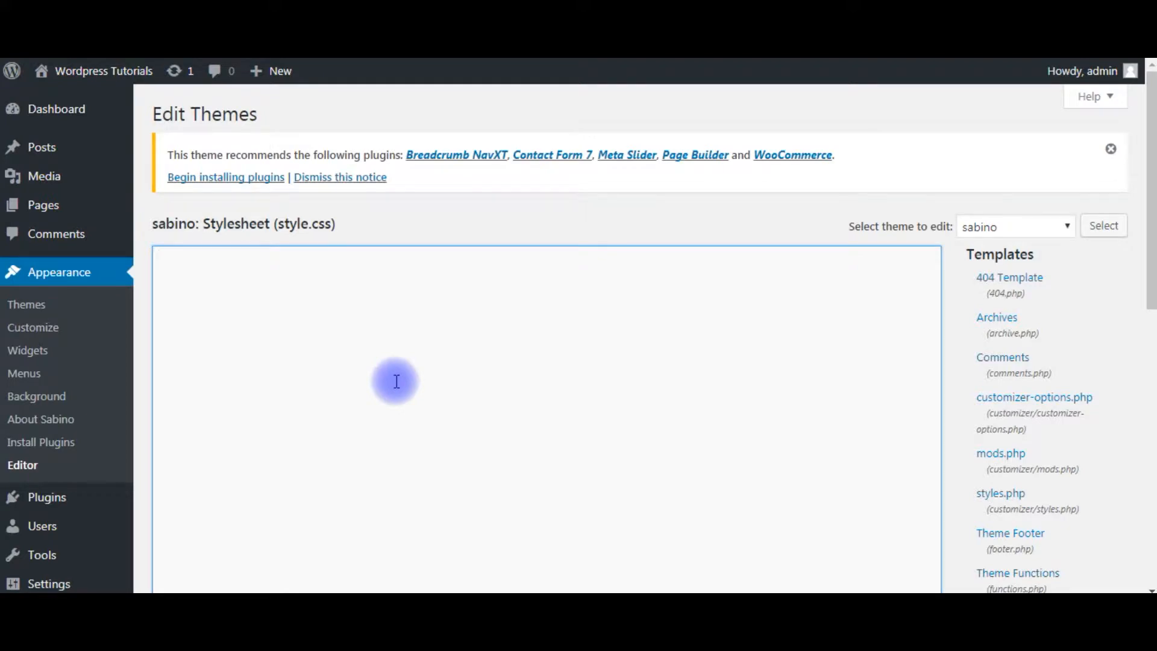
pyautogui.hotkey('ctrl', 'v')
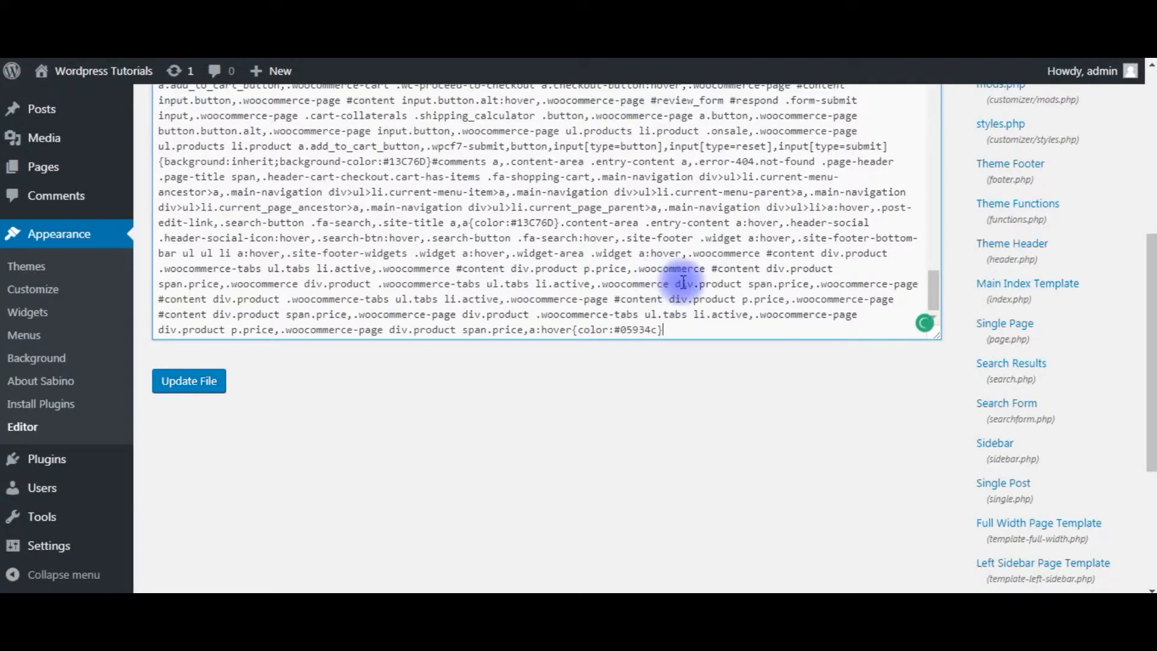
pyautogui.click(934, 232)
pyautogui.moveTo(934, 232); pyautogui.dragTo(934, 155)
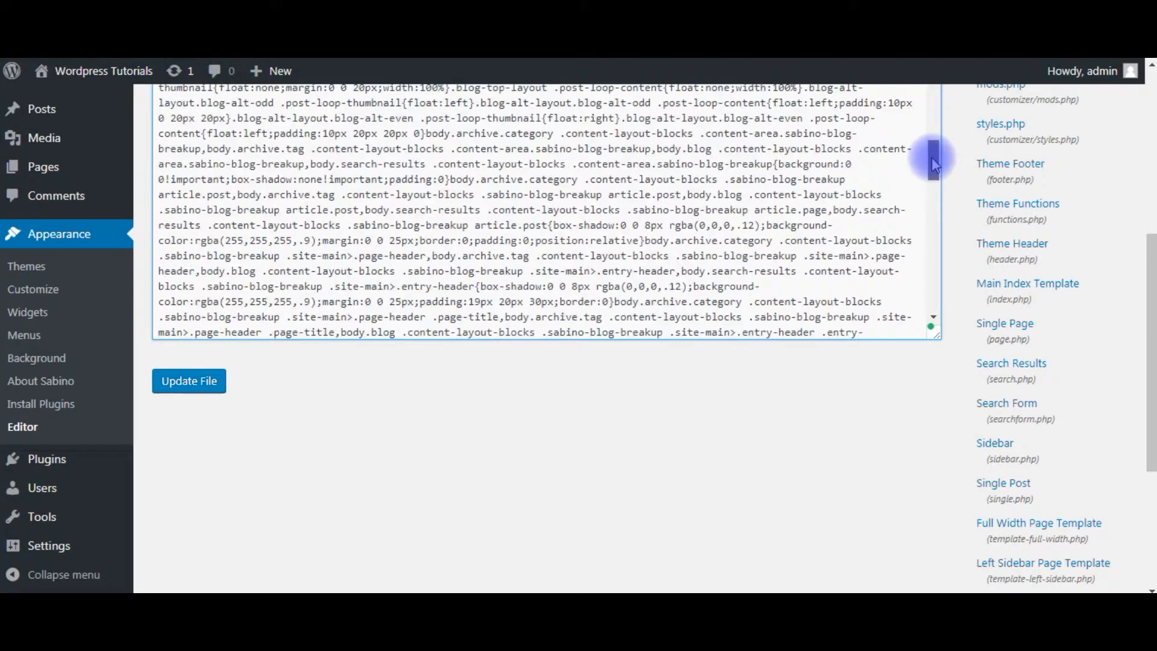
pyautogui.moveTo(1150, 299); pyautogui.dragTo(1142, 199)
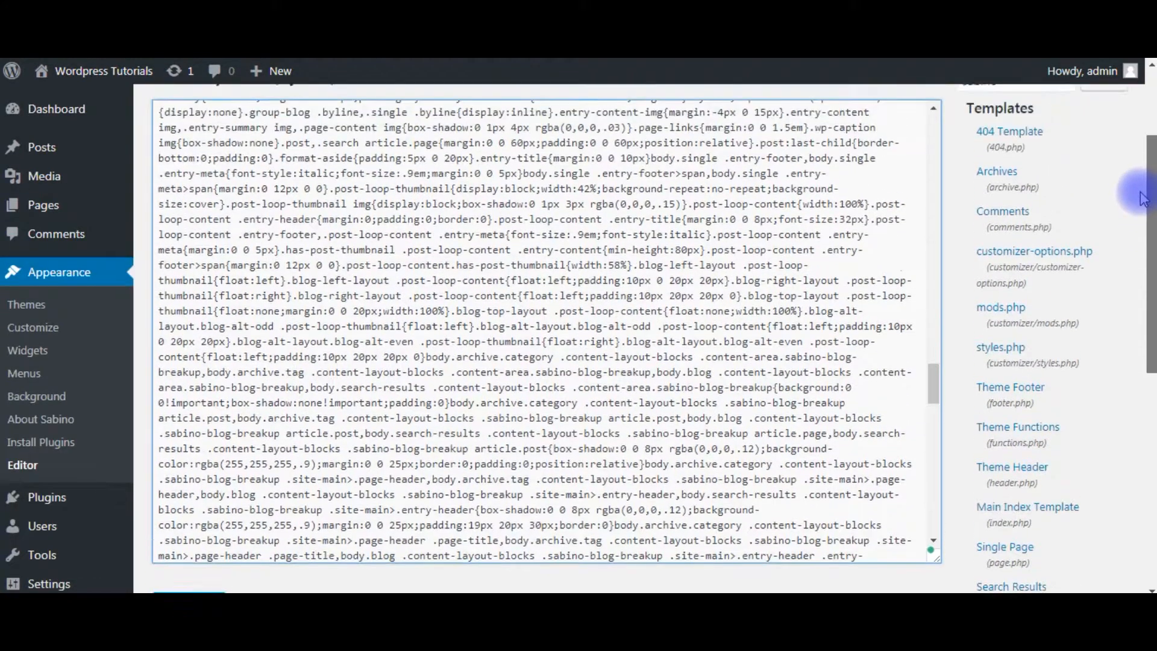
pyautogui.moveTo(1144, 258); pyautogui.dragTo(1144, 293)
pyautogui.click(192, 529)
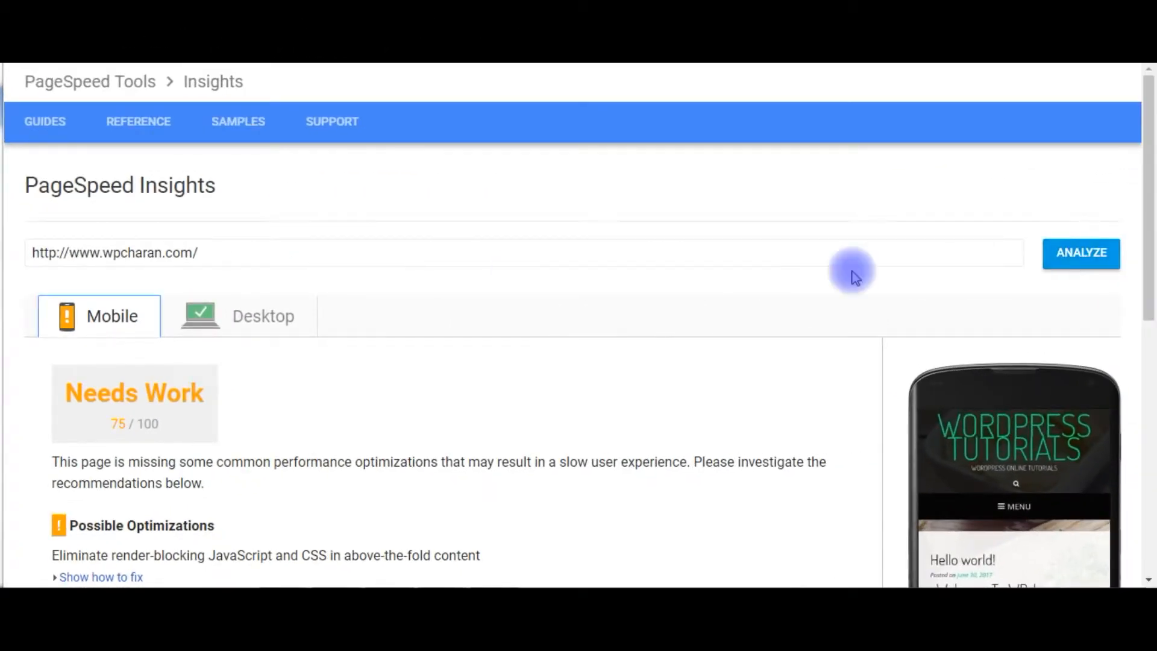
# Rerun the PageSpeed Insights analysis and examine how to fix the render-blocking JavaScript and CSS in the mobile results
pyautogui.click(1064, 261)
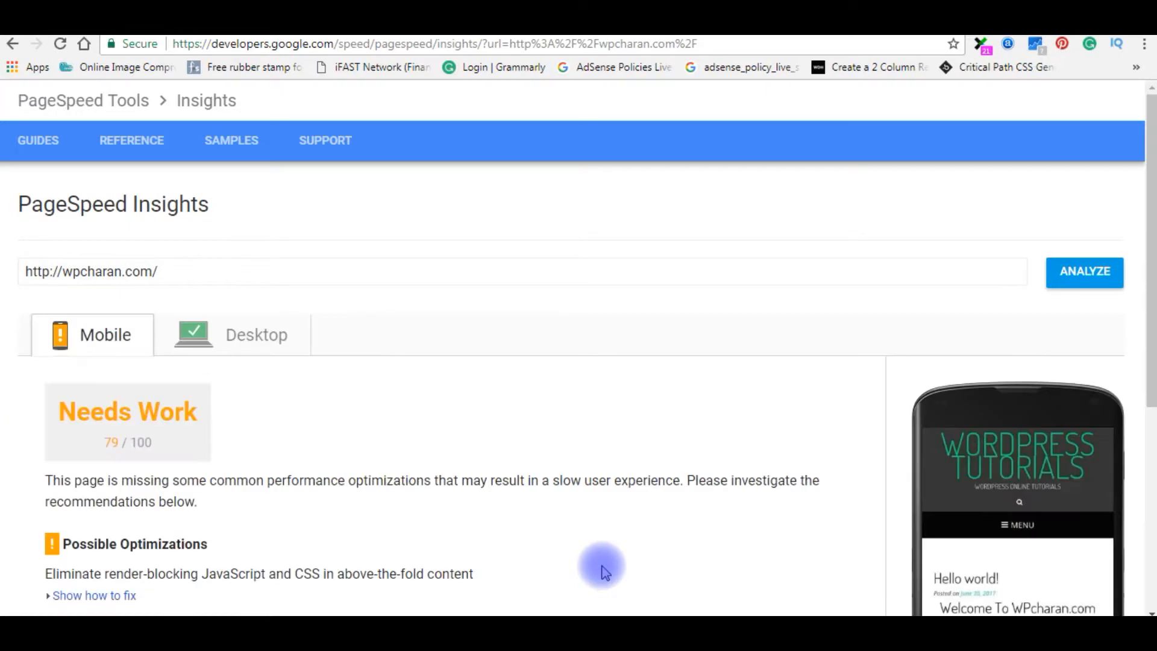
pyautogui.scroll(-2, 537, 431)
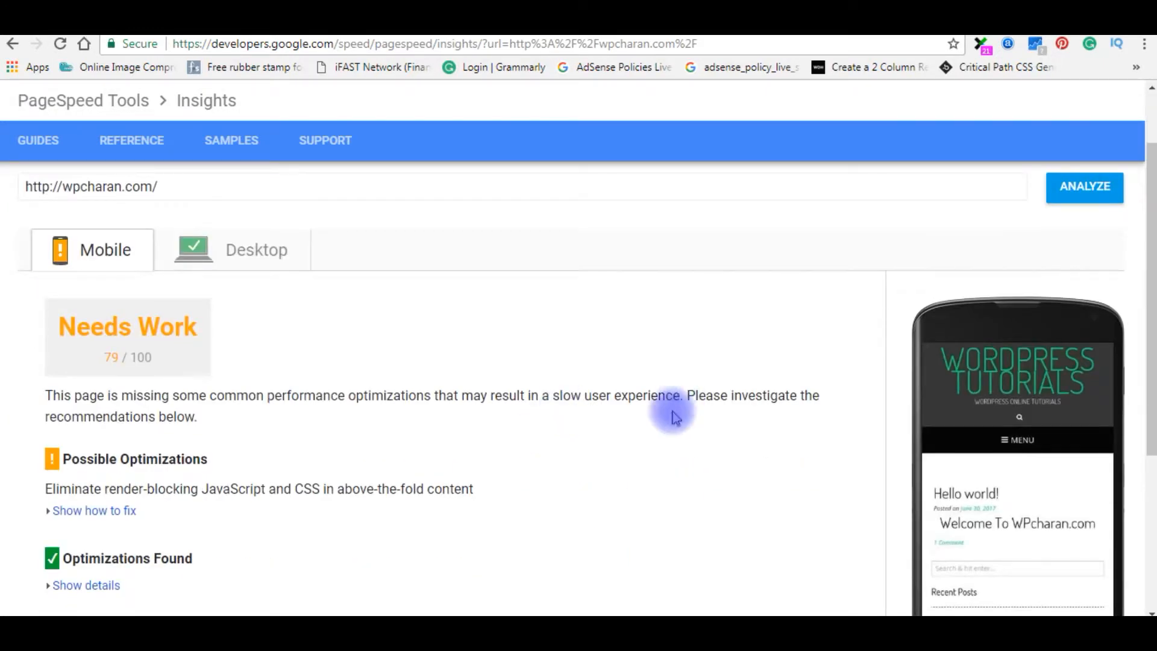
pyautogui.scroll(2, 241, 371)
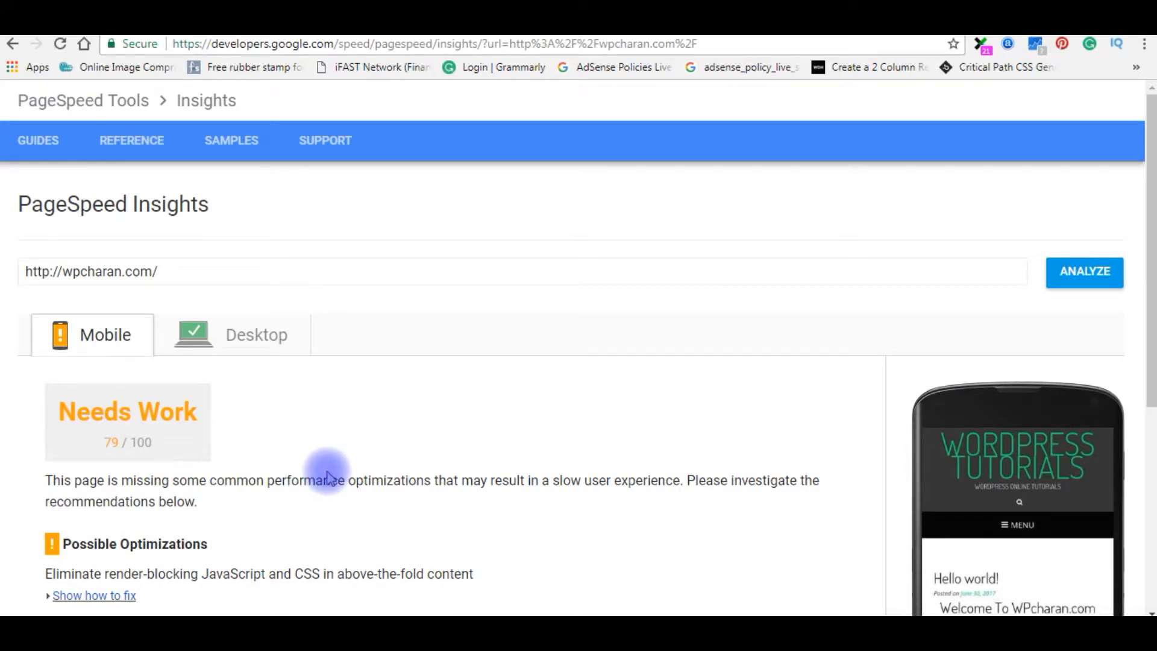
pyautogui.scroll(-4, 379, 472)
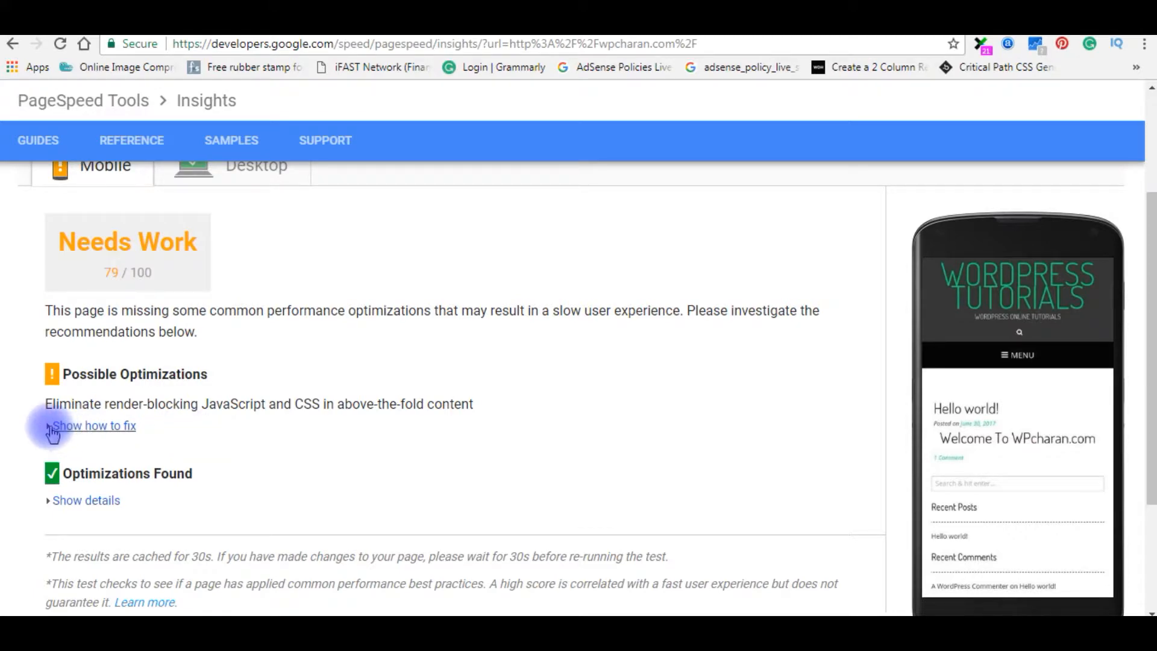
pyautogui.click(51, 426)
pyautogui.scroll(-2, 227, 381)
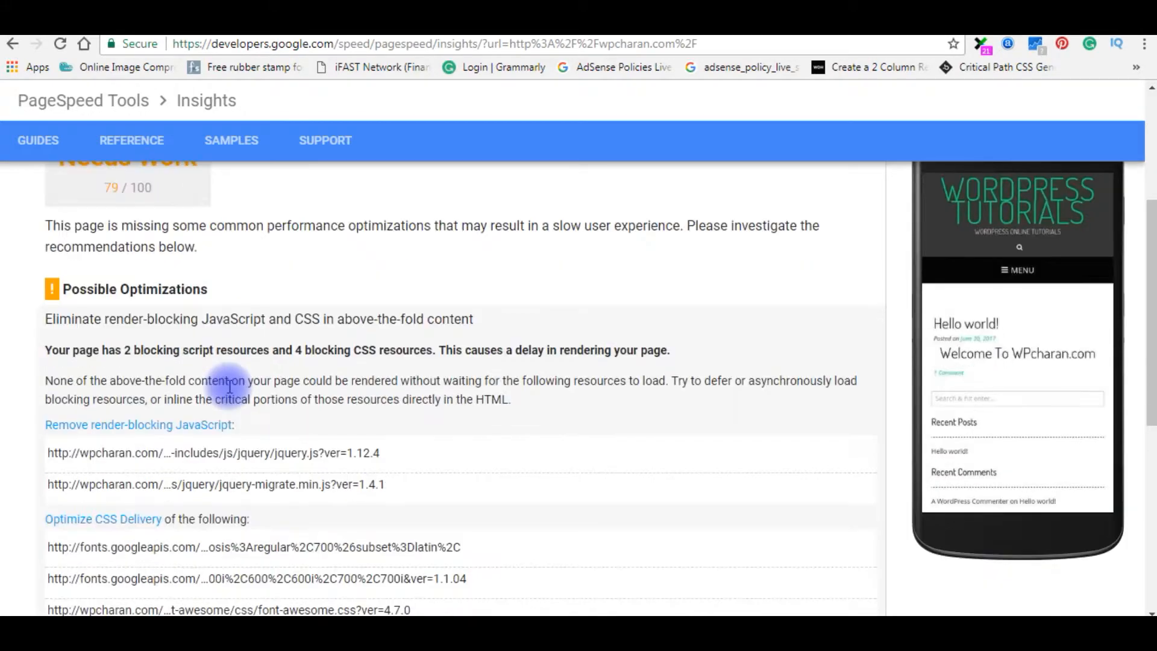
pyautogui.scroll(-1, 229, 386)
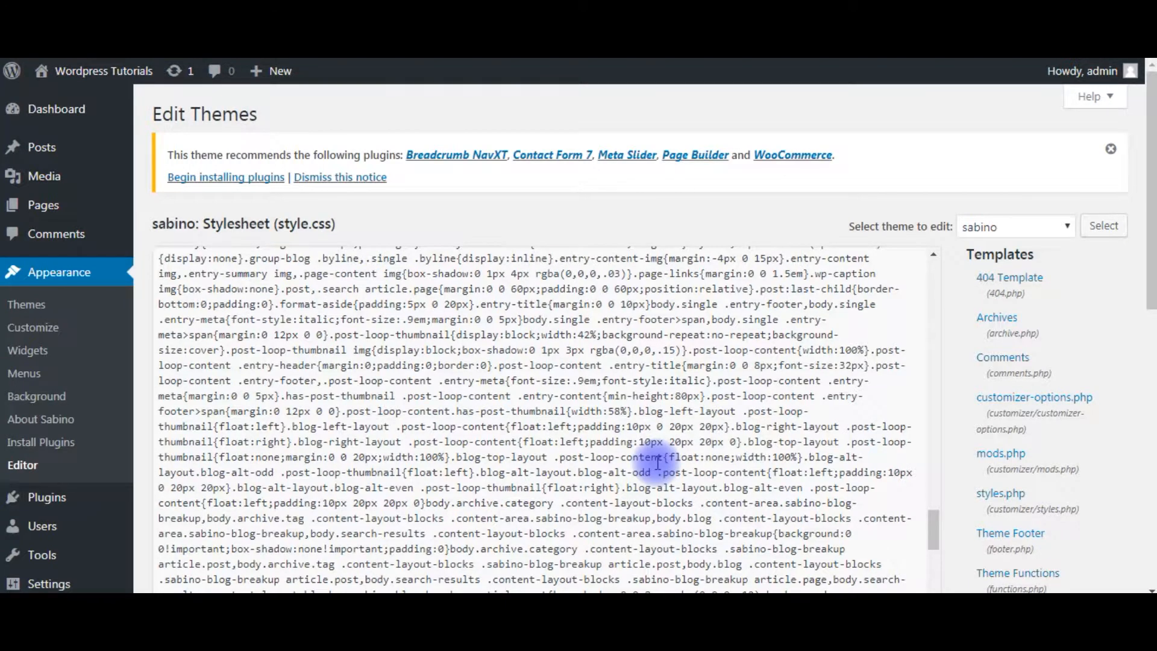
# Switch to the WordPress dashboard, search the plugin directory for "w3 total cache", and install and activate W3 Total Cache
pyautogui.moveTo(47, 498)
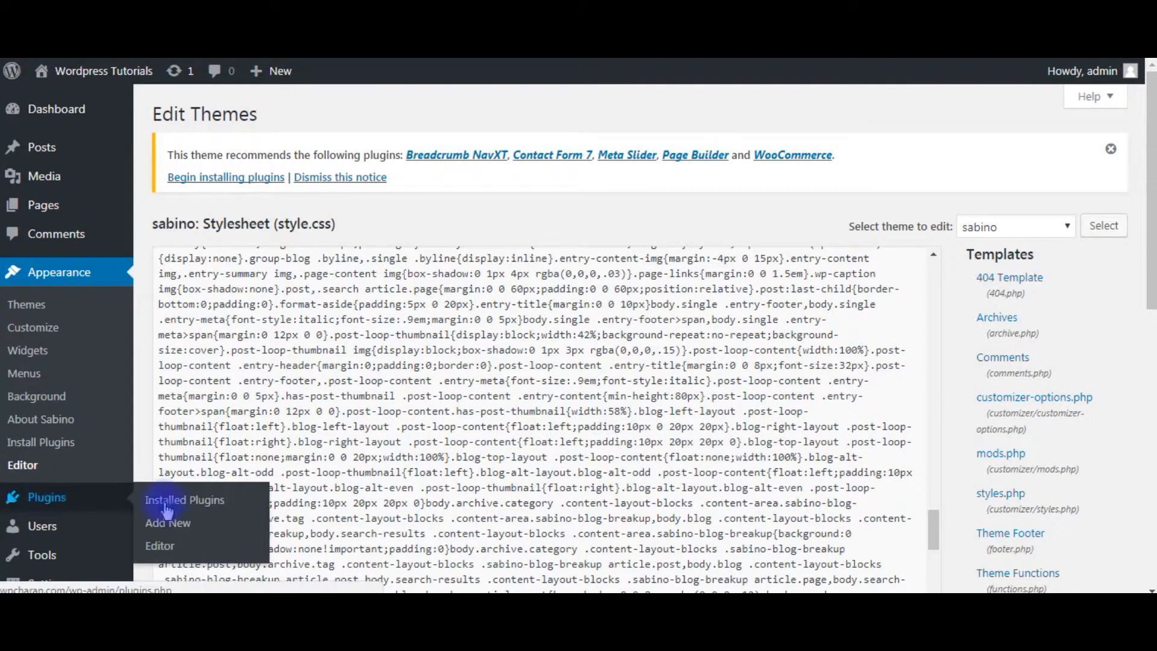
pyautogui.click(173, 531)
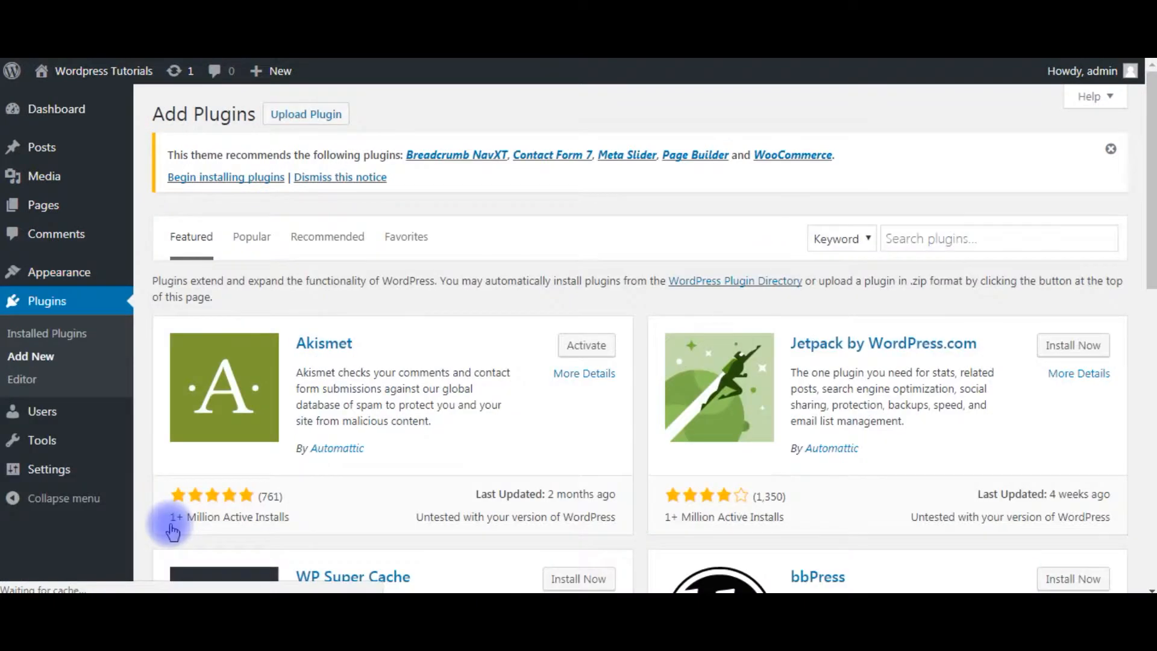
pyautogui.click(924, 241)
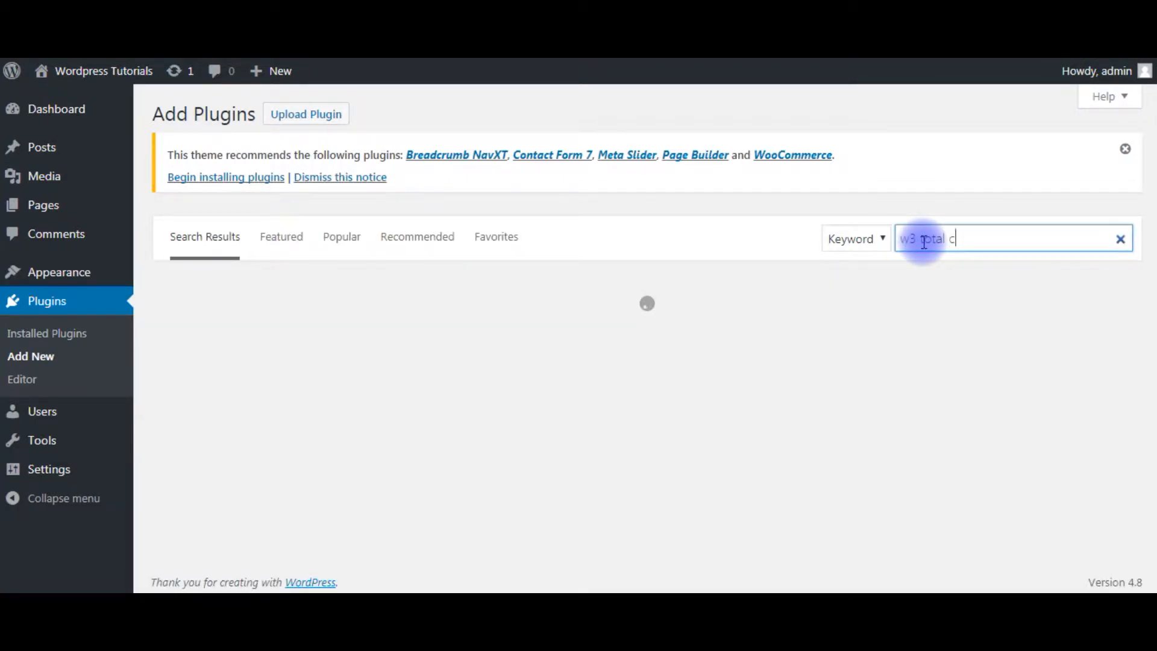
pyautogui.write('w3 total cache')
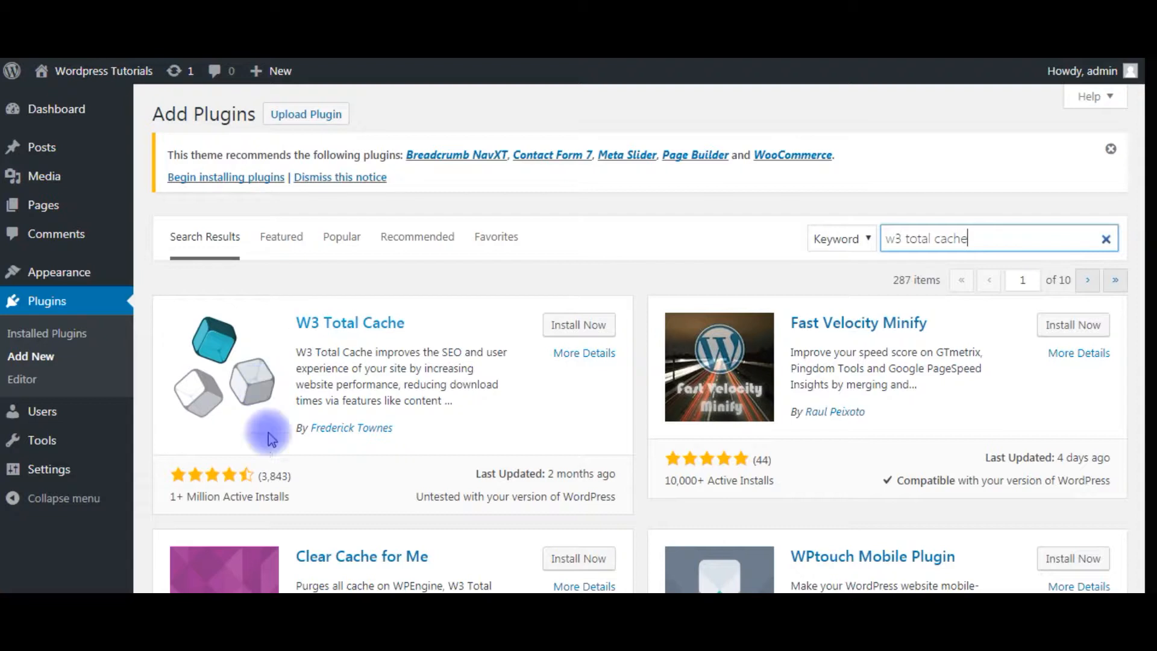
pyautogui.click(563, 326)
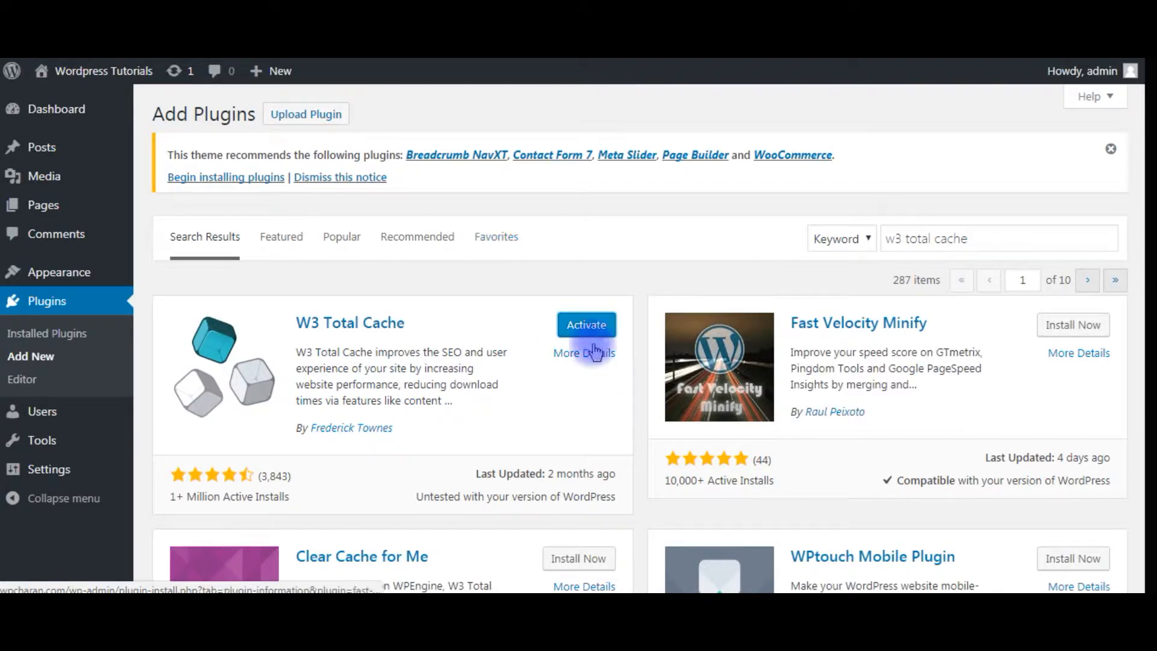
pyautogui.click(585, 329)
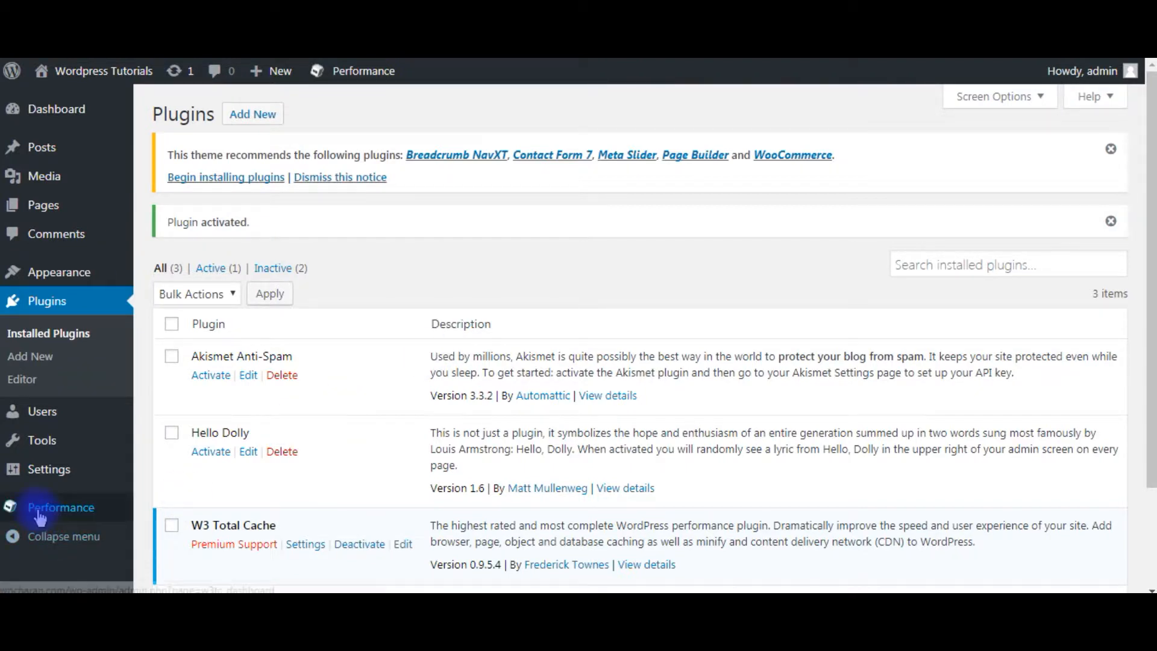
# Open the General Settings of W3 Total Cache and set the minify mode to Manual
pyautogui.moveTo(58, 513)
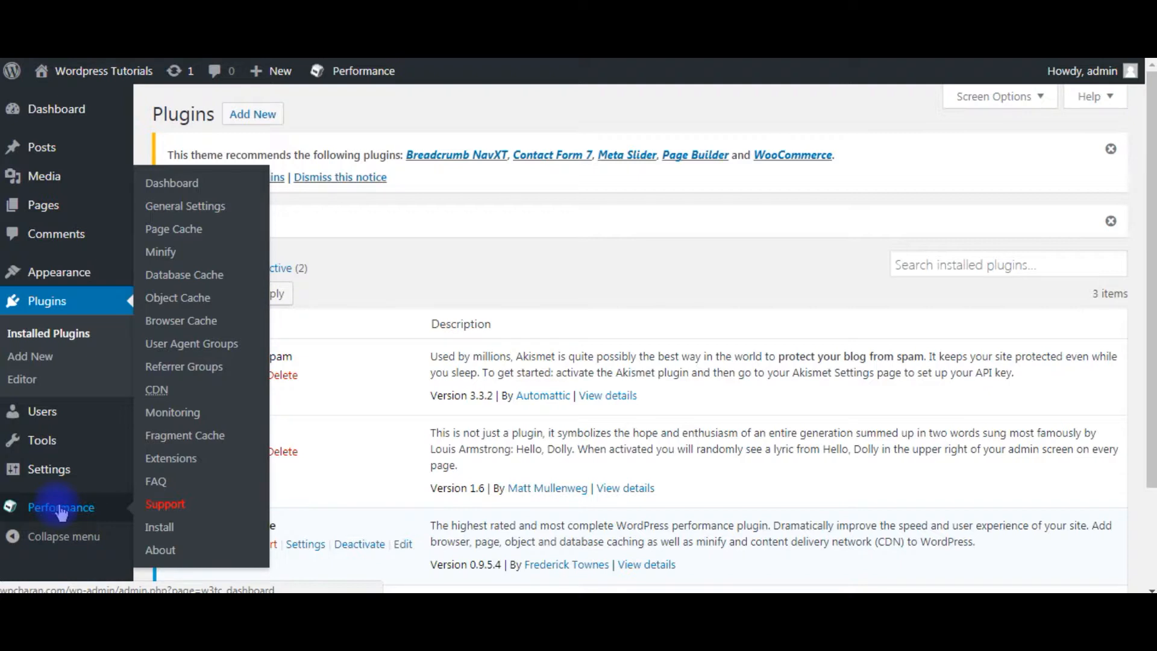
pyautogui.click(208, 211)
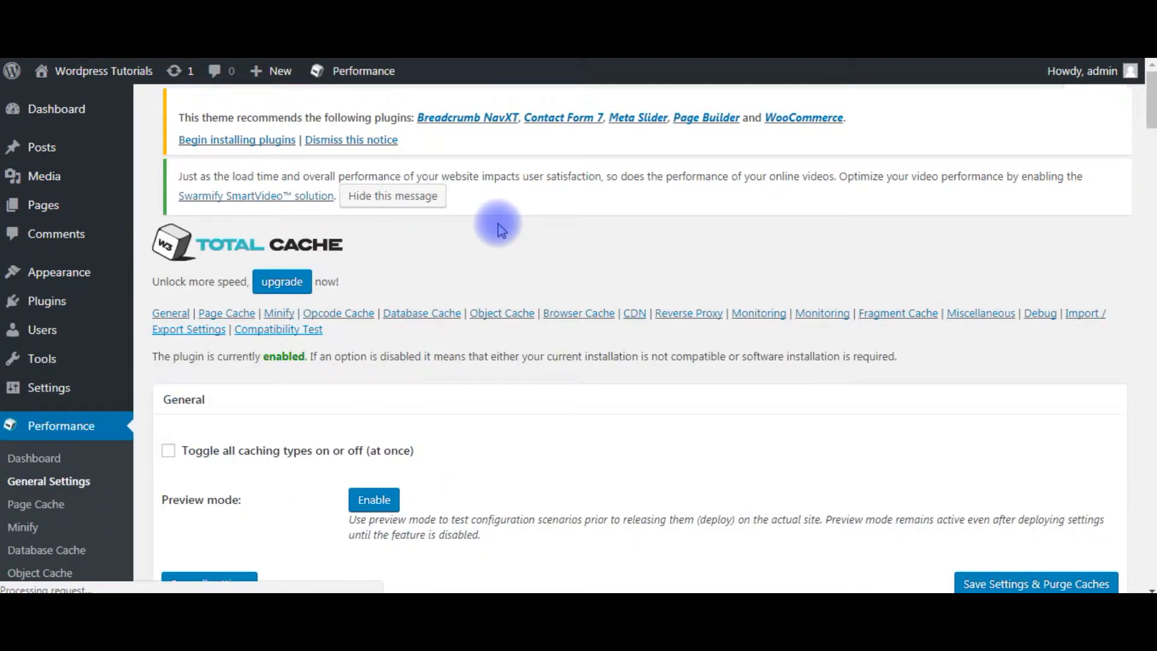
pyautogui.scroll(-3, 573, 434)
pyautogui.scroll(-3, 619, 482)
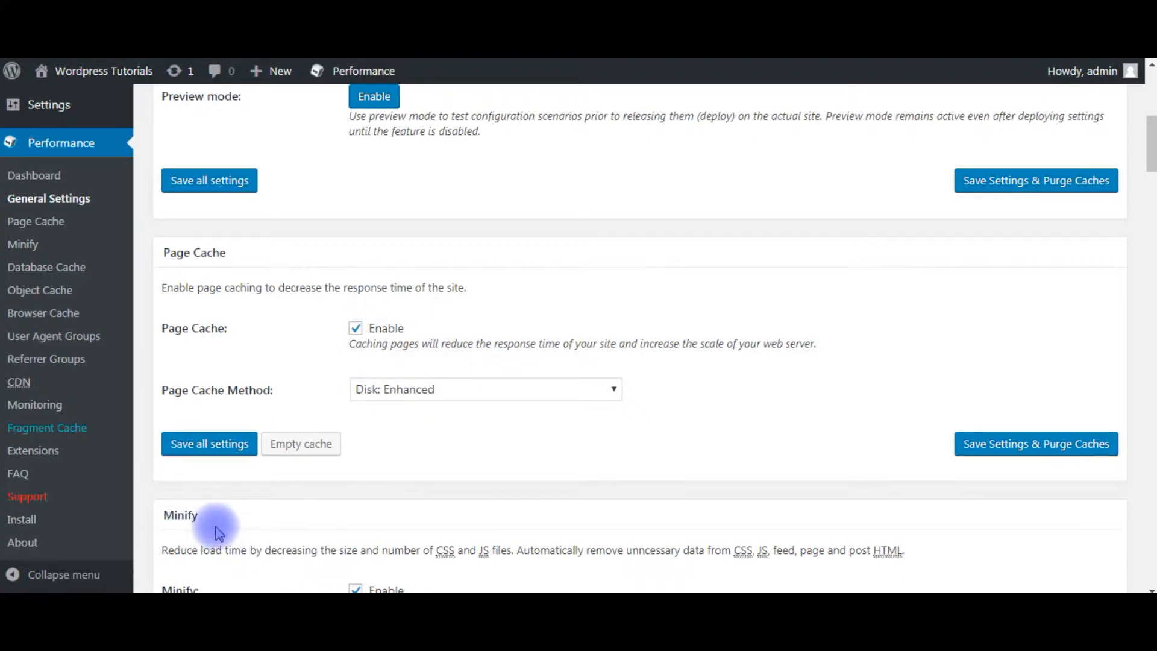
pyautogui.scroll(-3, 402, 534)
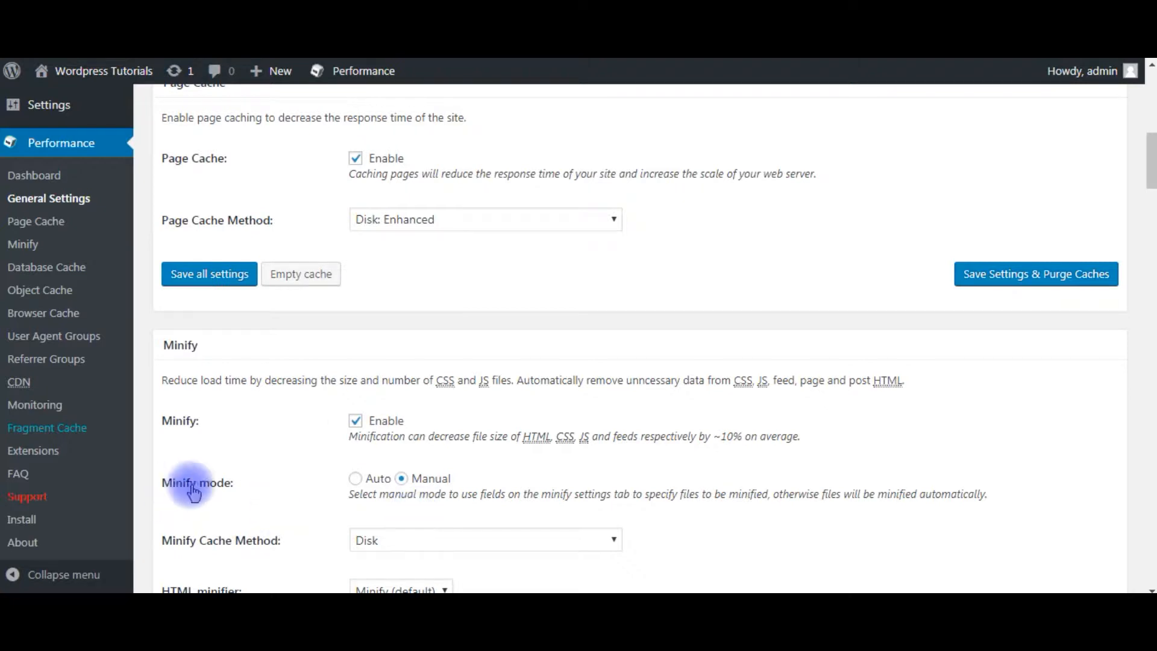
pyautogui.click(401, 479)
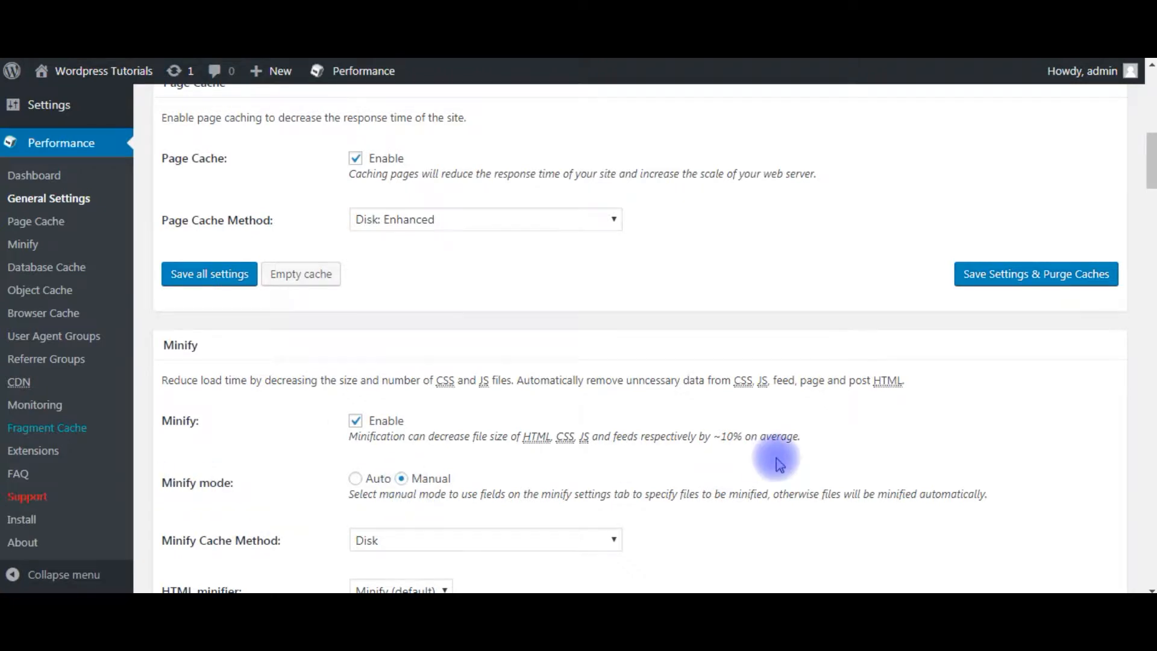
pyautogui.scroll(-3, 778, 466)
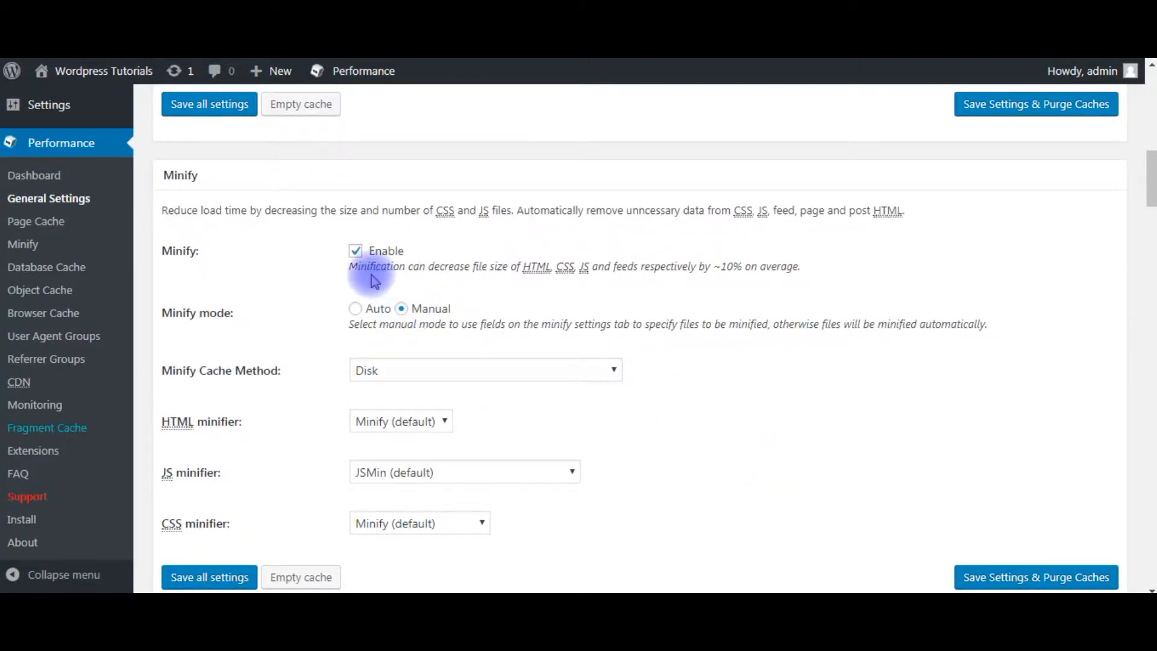
pyautogui.scroll(1, 470, 319)
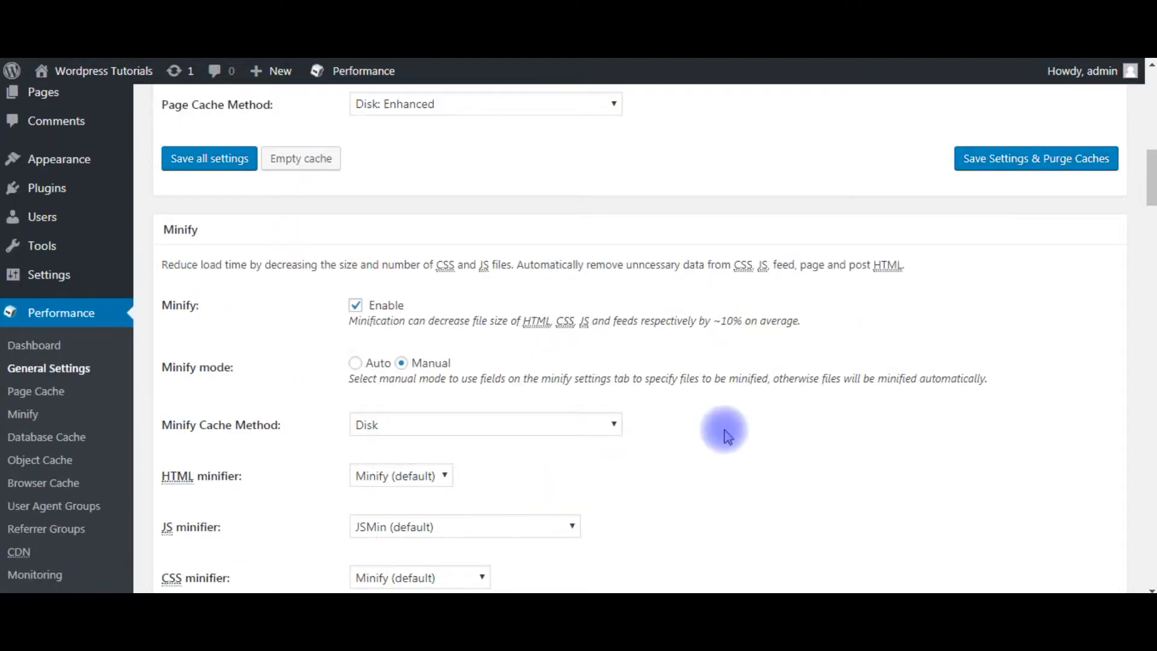
# Review the Object Cache and Browser Cache settings, and save the general settings while purging the caches
pyautogui.scroll(15, 724, 430)
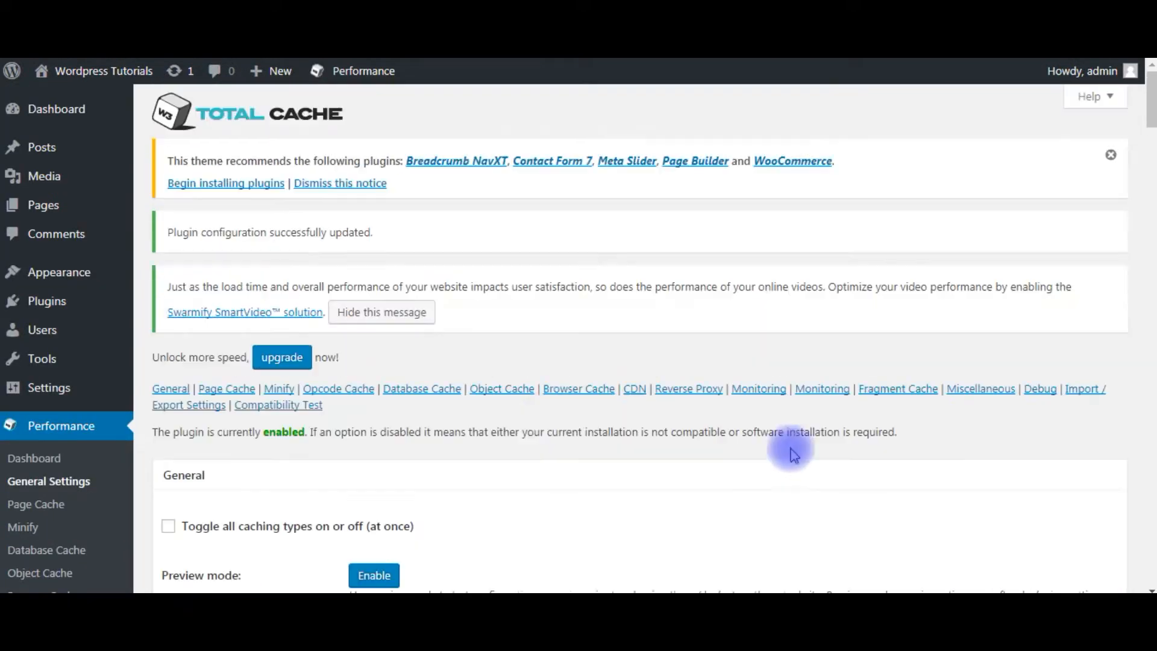
pyautogui.click(503, 388)
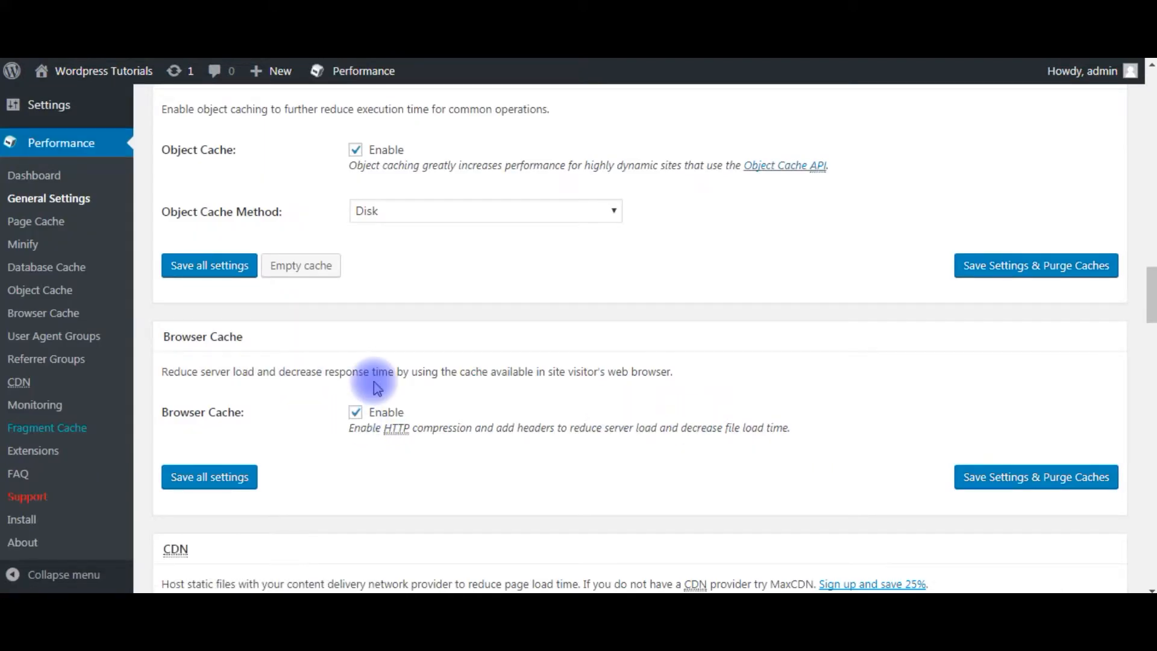
pyautogui.scroll(3, 492, 422)
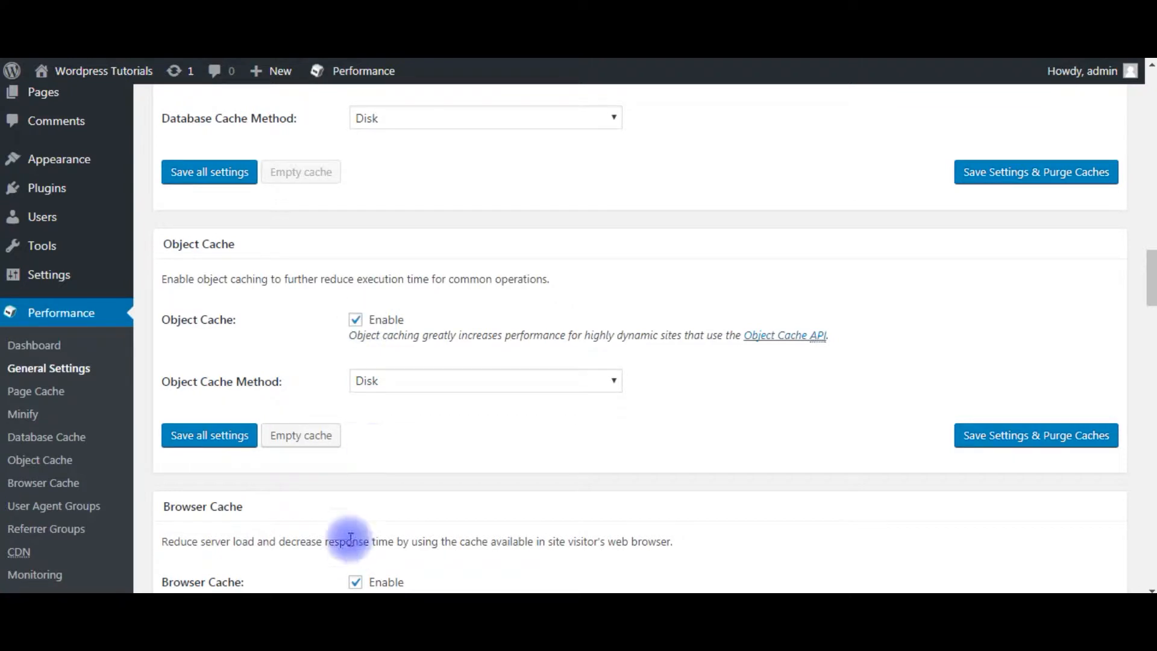
pyautogui.click(1000, 435)
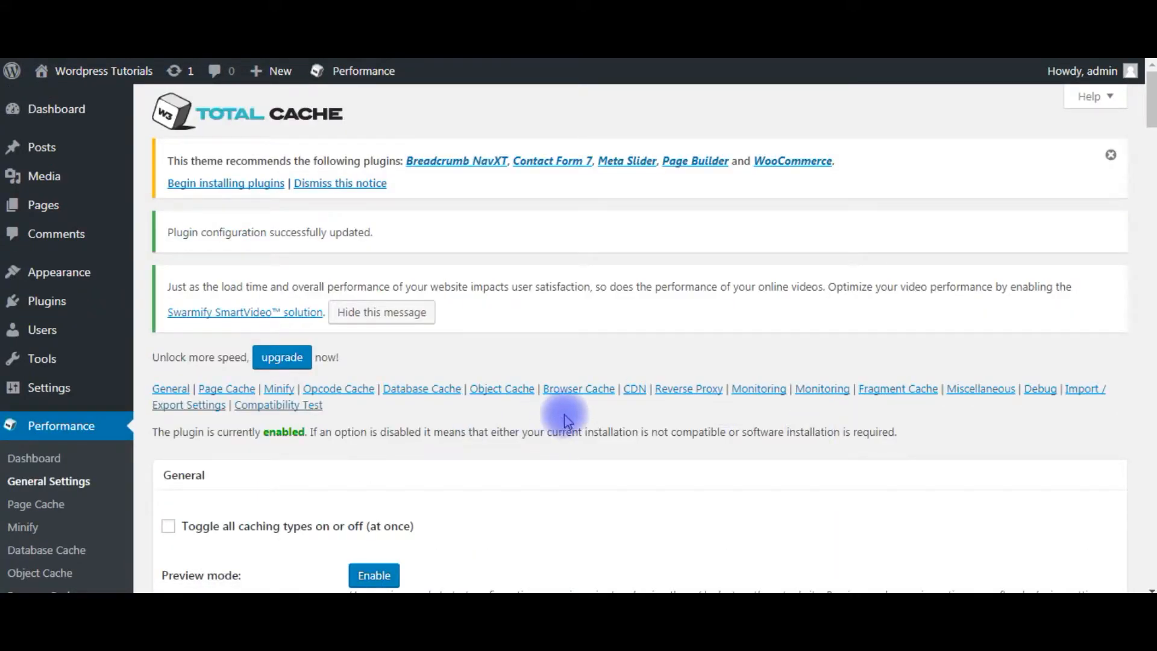
# Open the JS section of the W3 Total Cache Minify settings and choose the active theme for JS file management
pyautogui.click(22, 533)
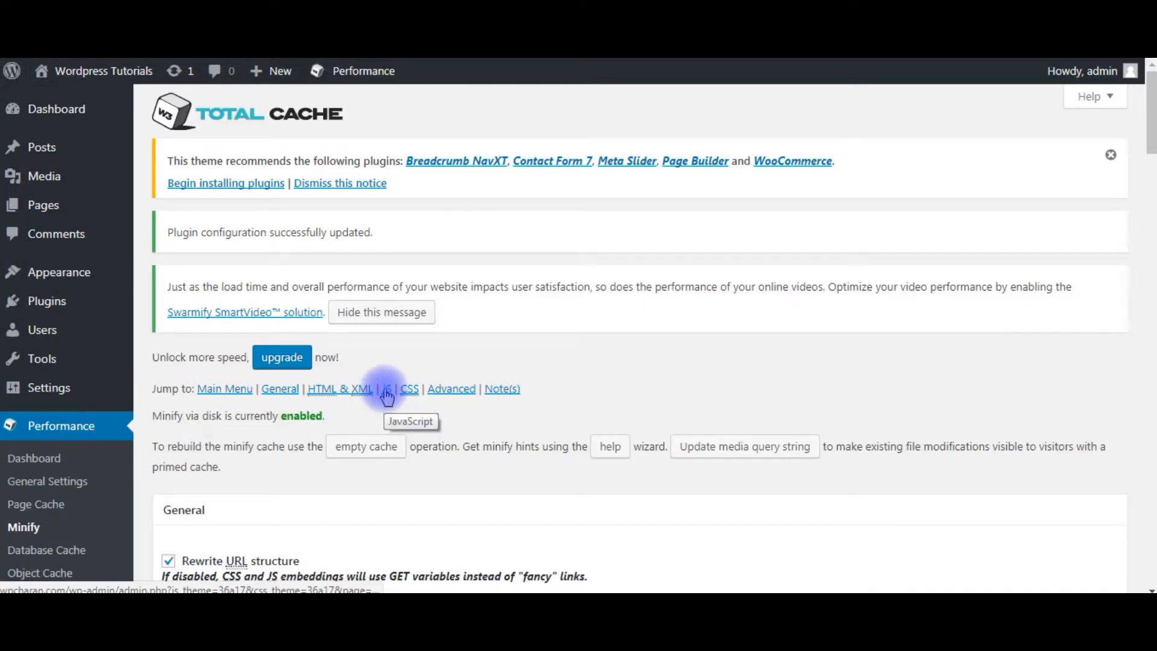
pyautogui.click(385, 390)
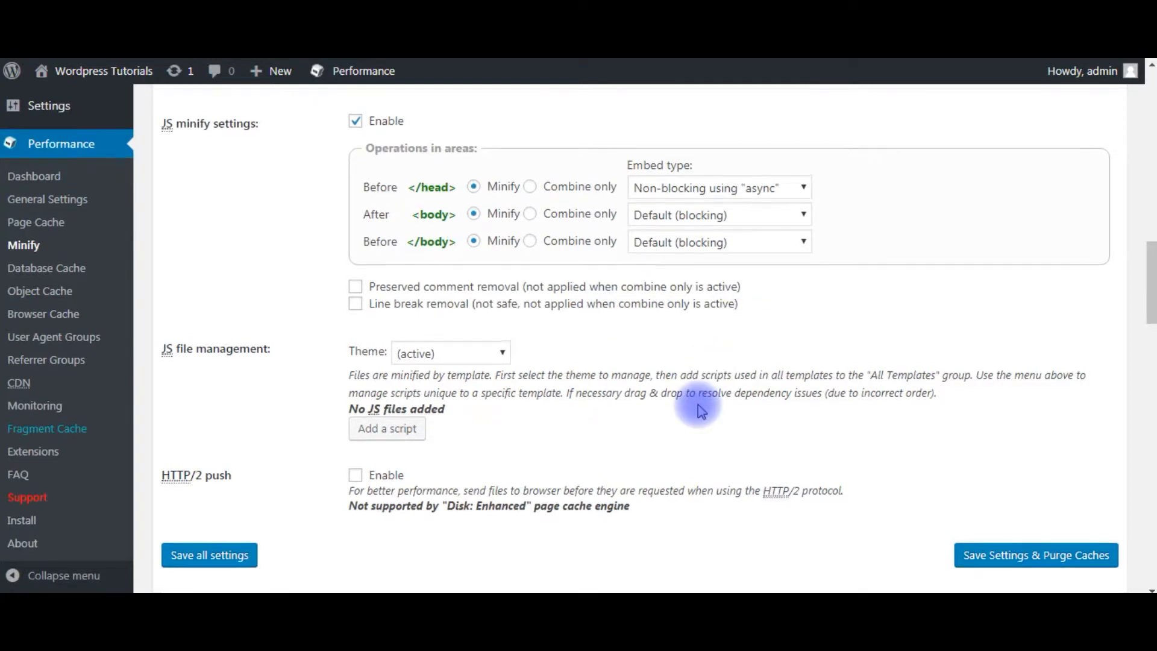
pyautogui.scroll(3, 699, 410)
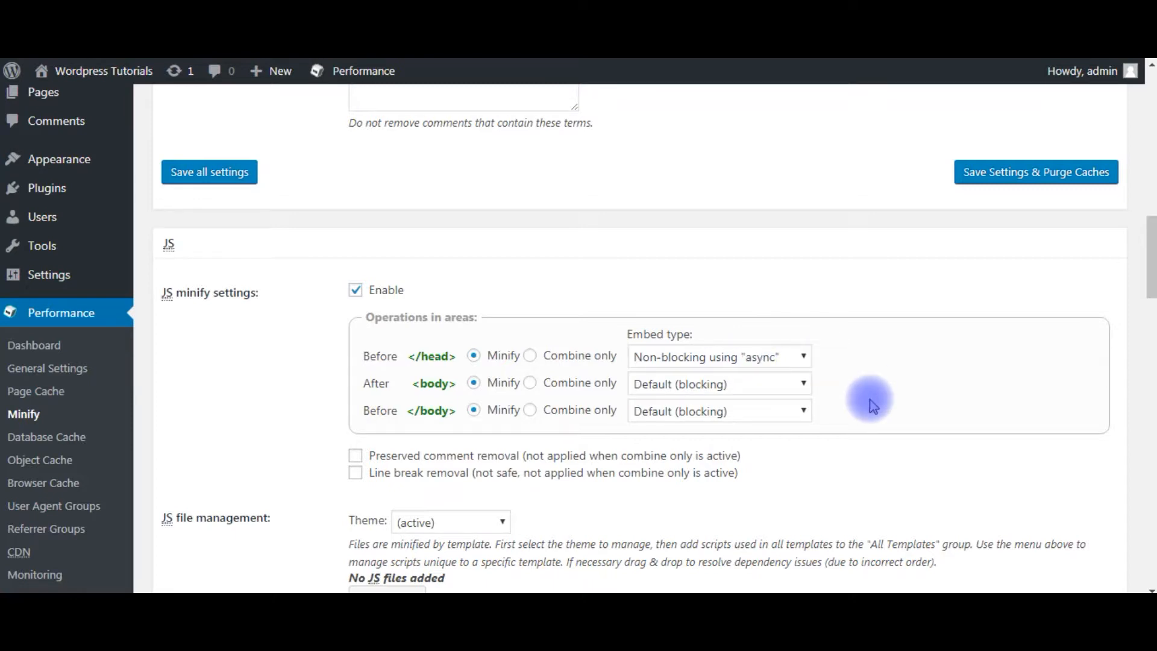
pyautogui.scroll(-1, 872, 405)
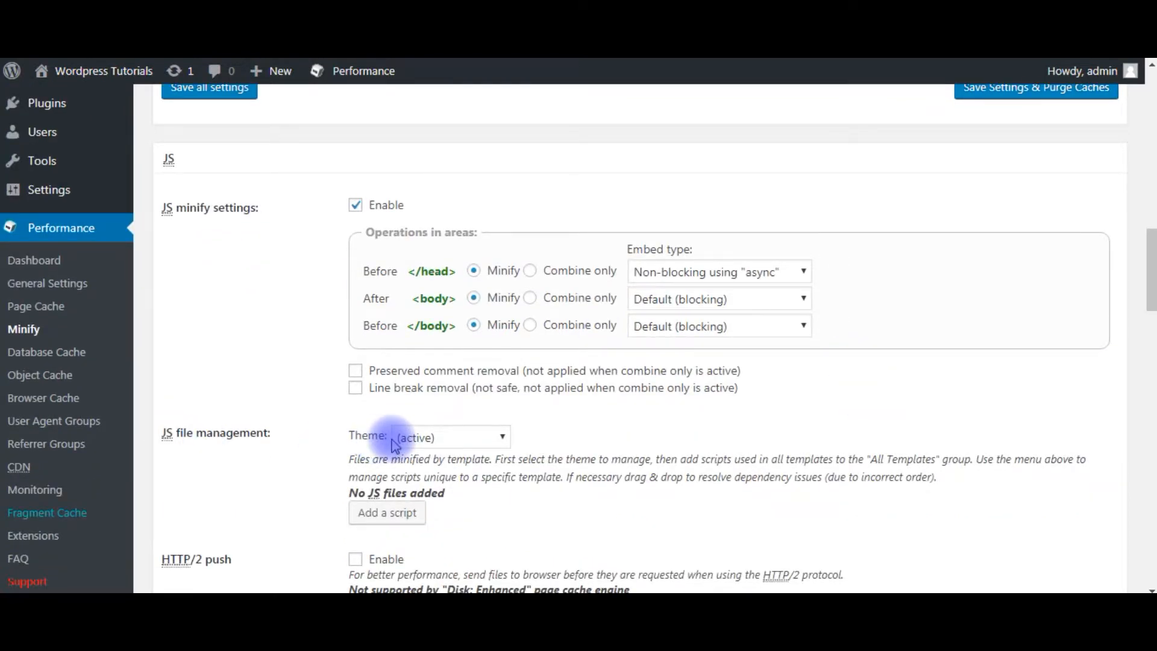
pyautogui.click(502, 437)
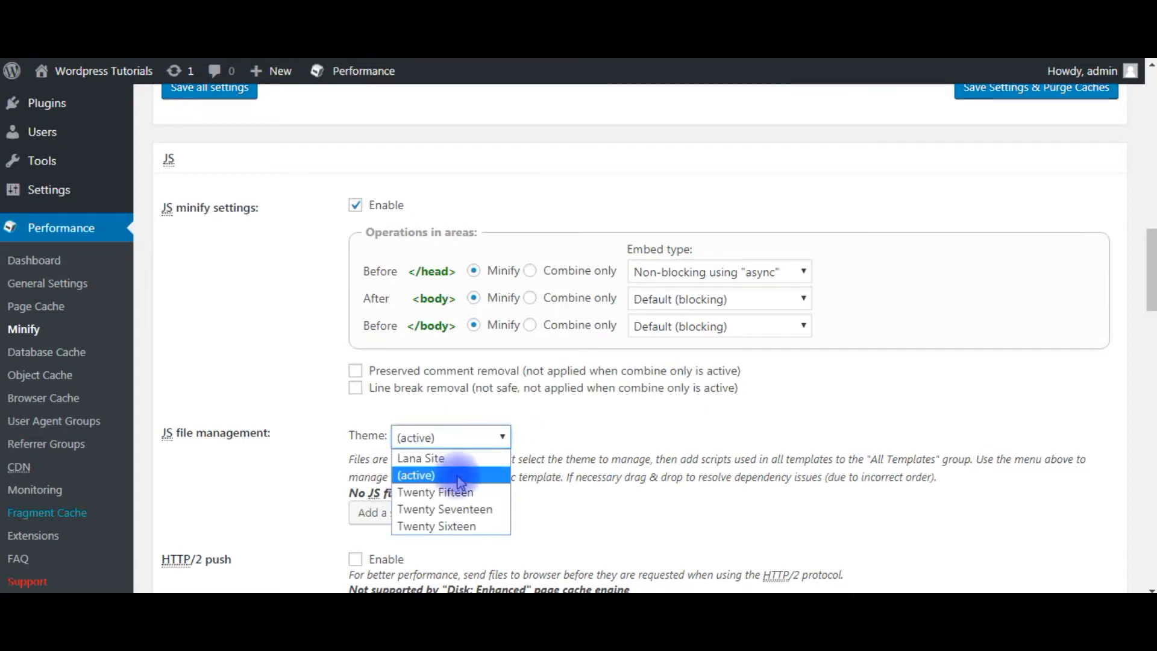
pyautogui.click(424, 480)
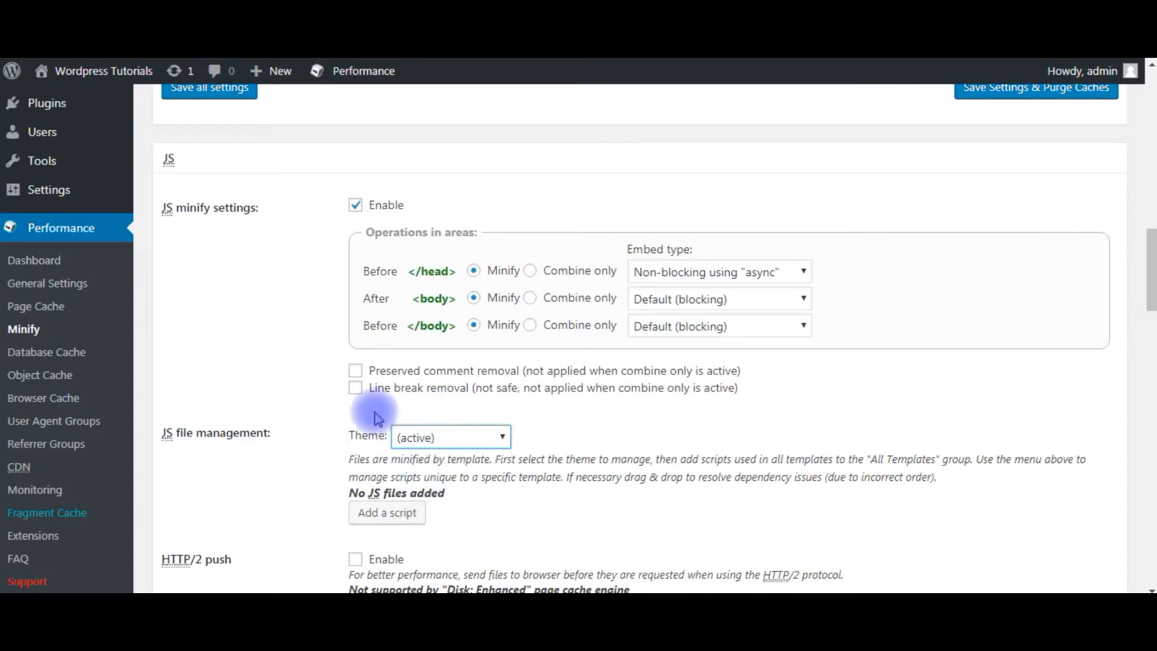
pyautogui.scroll(-2, 388, 435)
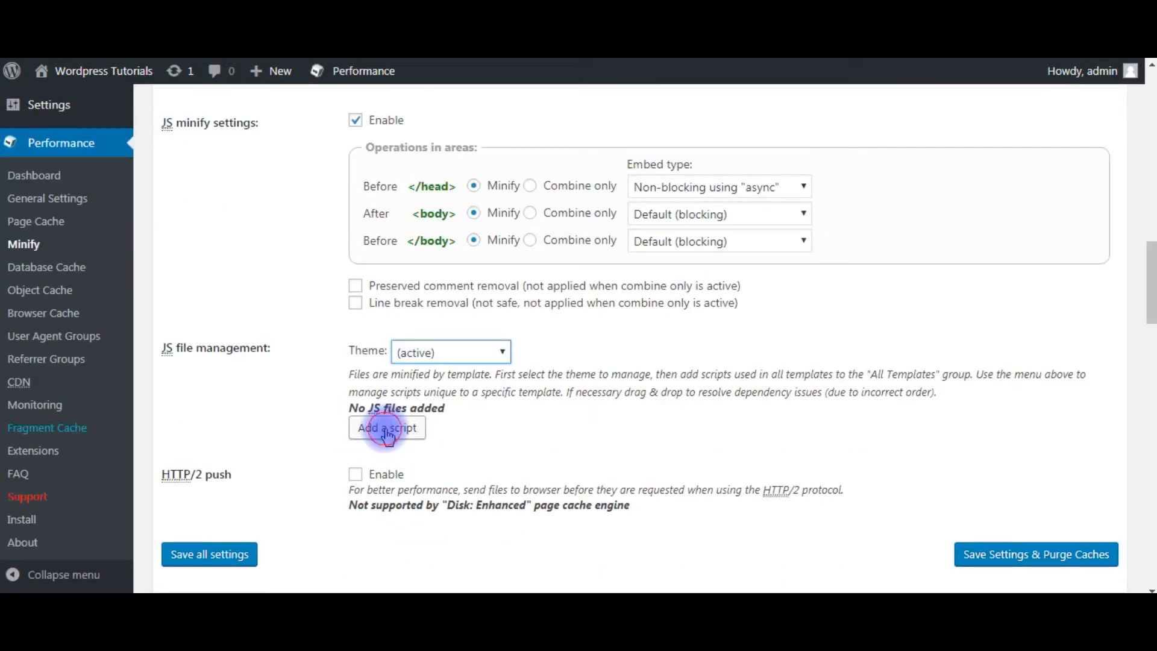
pyautogui.click(388, 427)
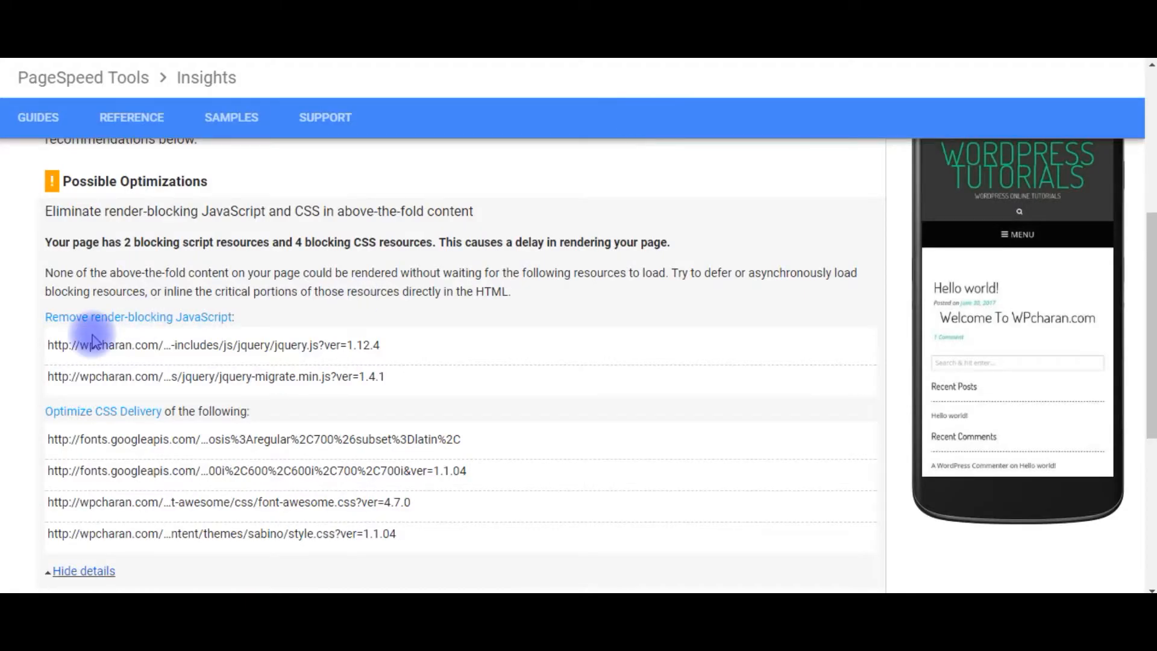
pyautogui.tripleClick(217, 362)
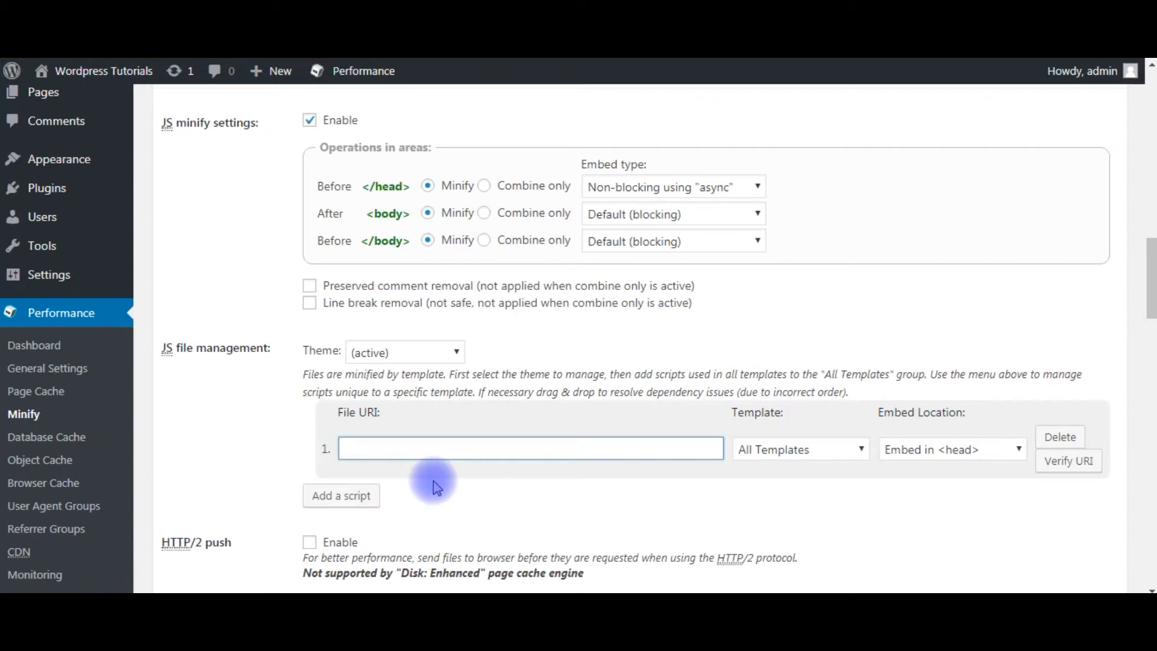
pyautogui.write('http://wpcharan.com/wp-includes/js/jquery/jquery.js?ver=1.12.4')
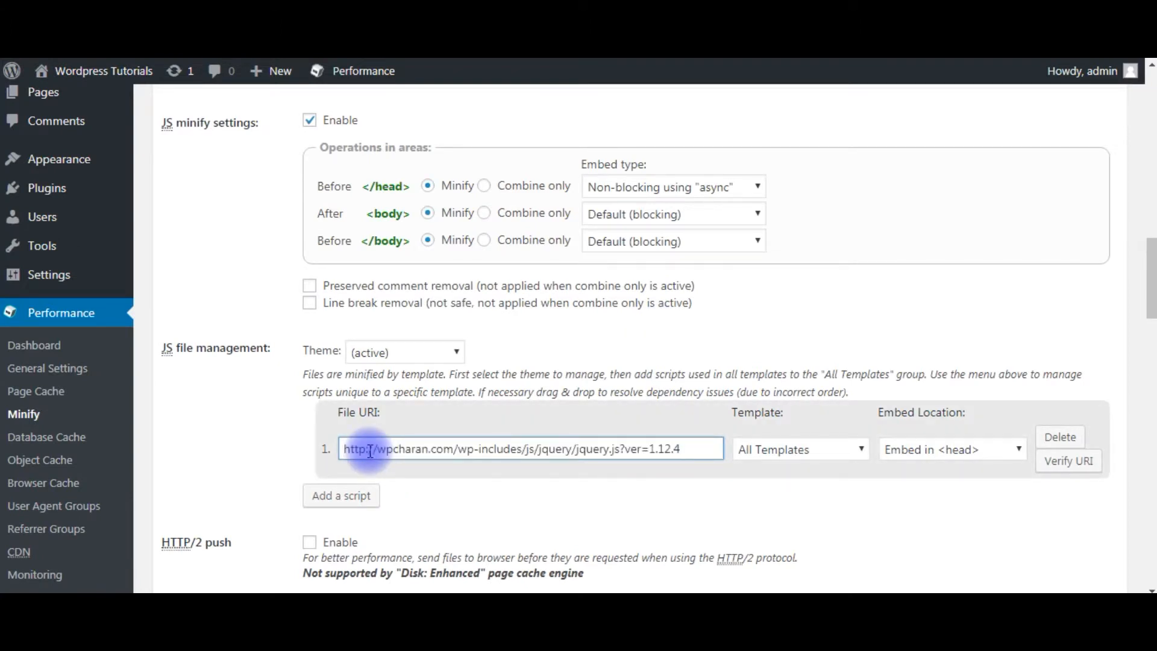
pyautogui.click(342, 499)
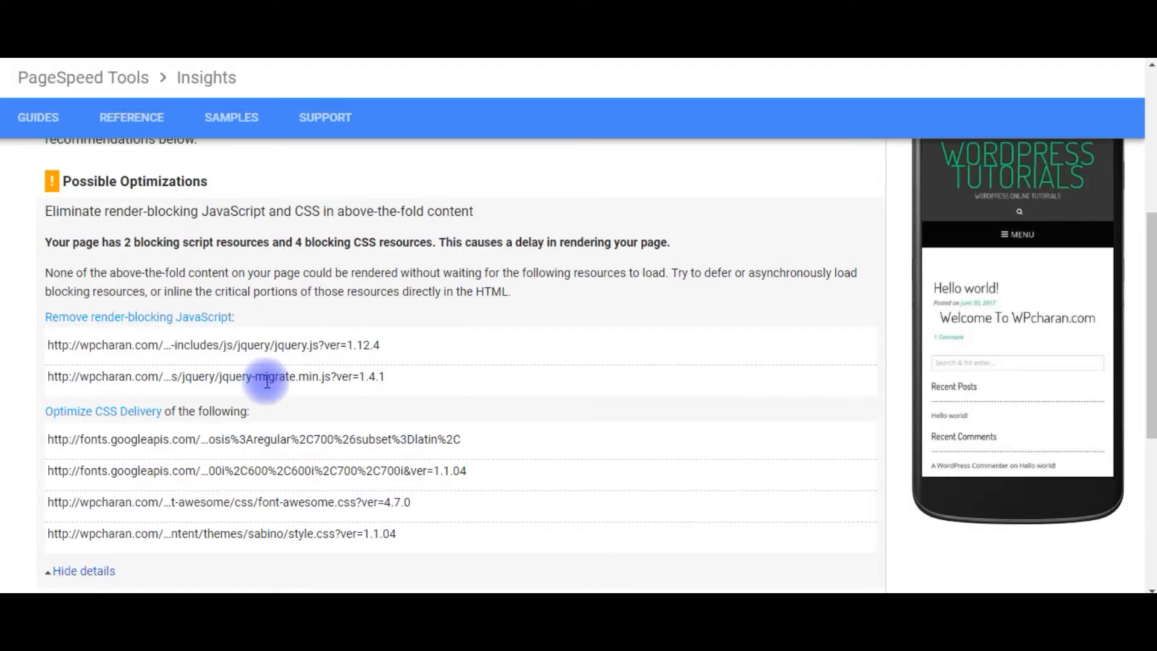
pyautogui.moveTo(267, 381)
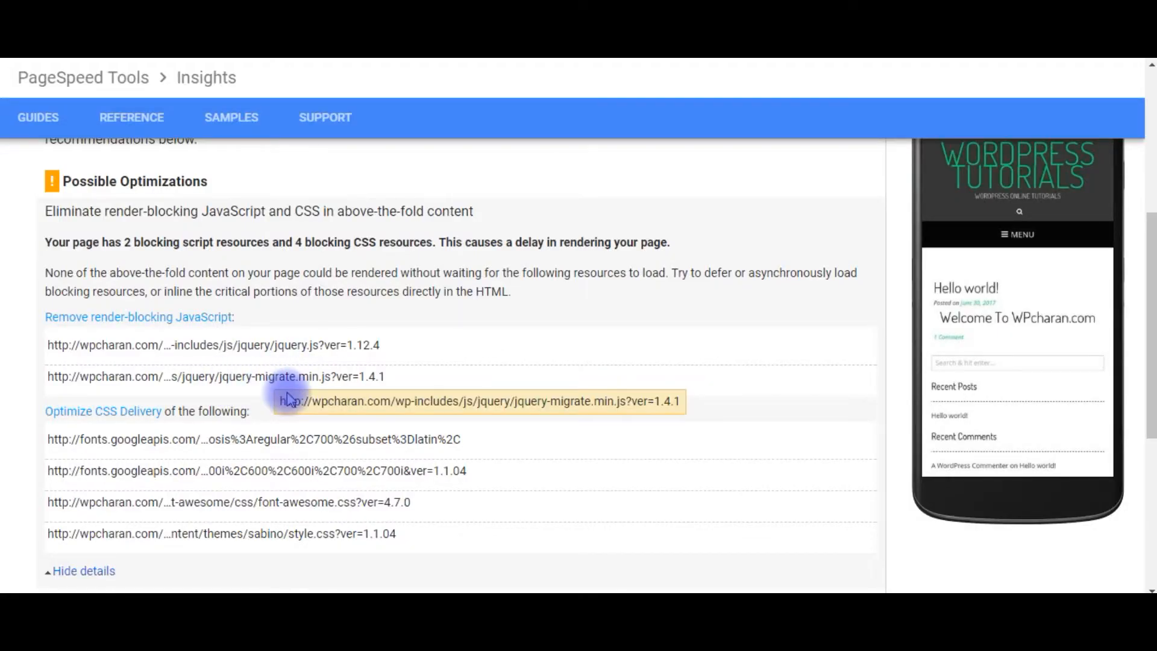
pyautogui.tripleClick(382, 403)
pyautogui.hotkey('ctrl', 'c')
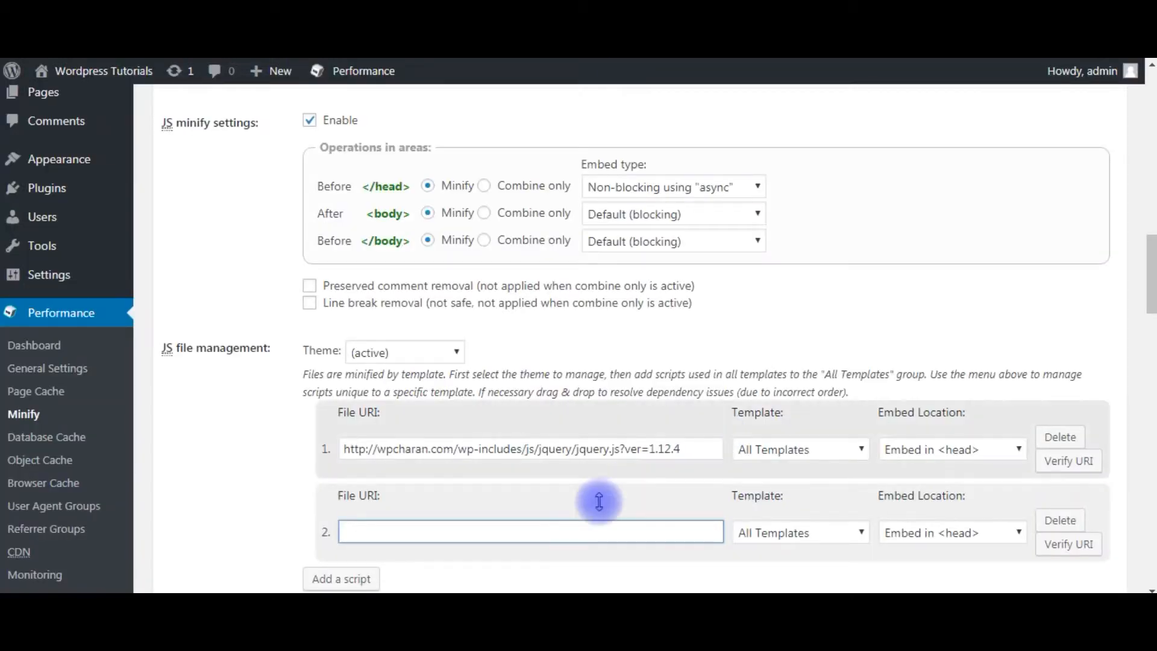
pyautogui.click(548, 530)
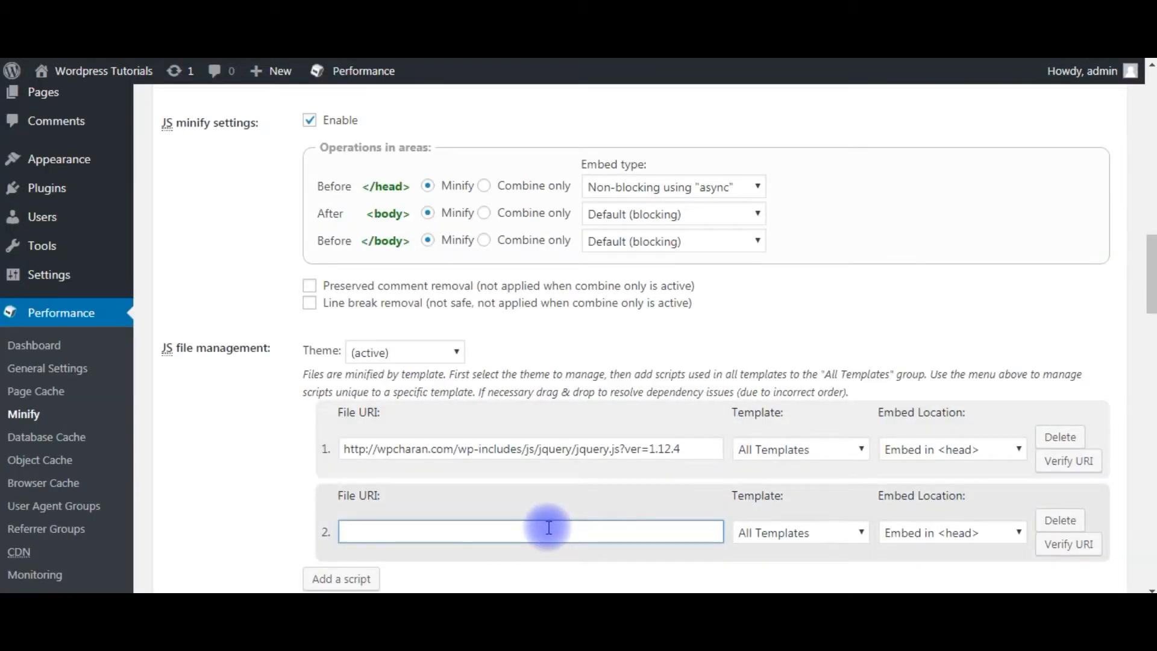
pyautogui.hotkey('ctrl', 'v')
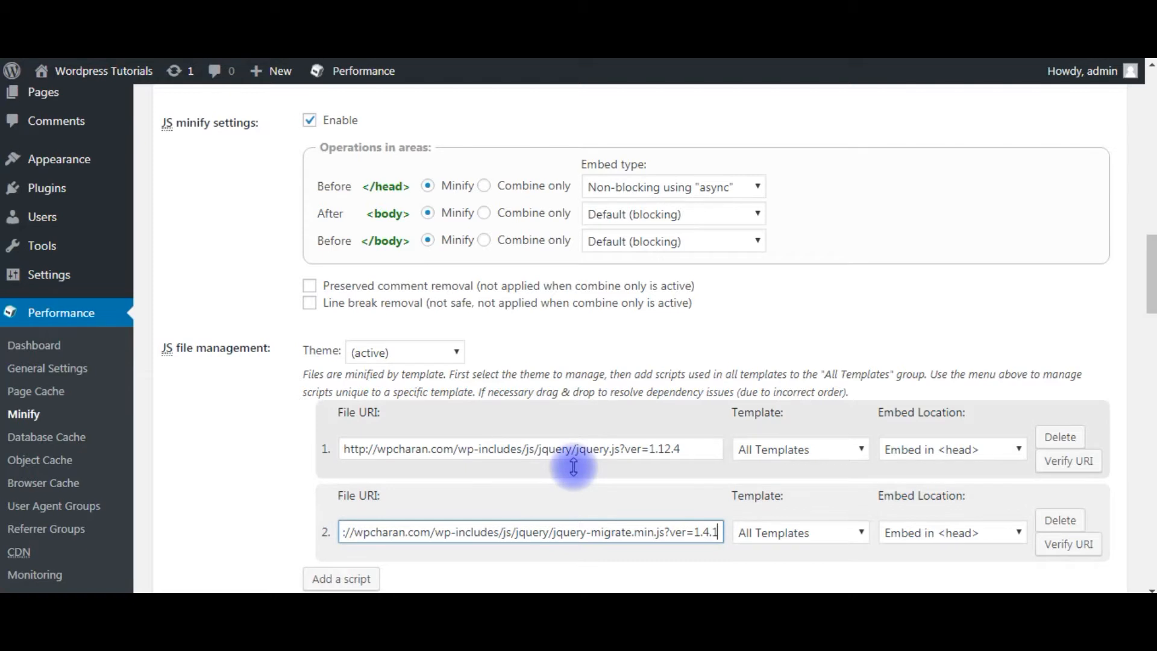
pyautogui.scroll(-1, 568, 473)
pyautogui.scroll(-3, 573, 467)
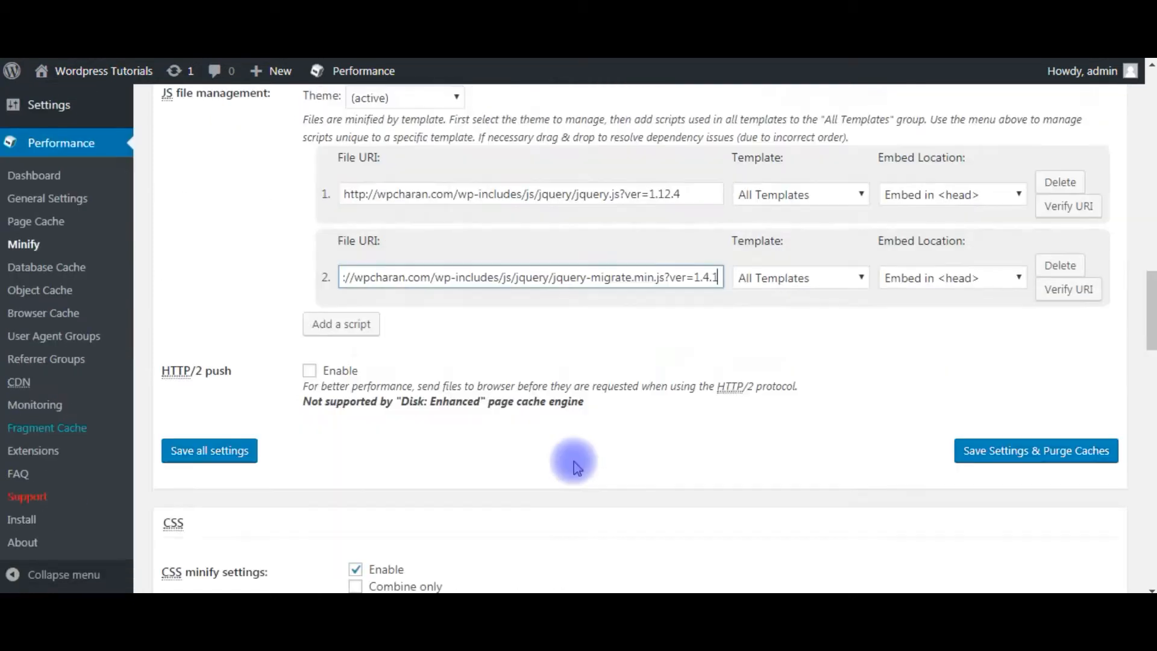
pyautogui.click(1016, 457)
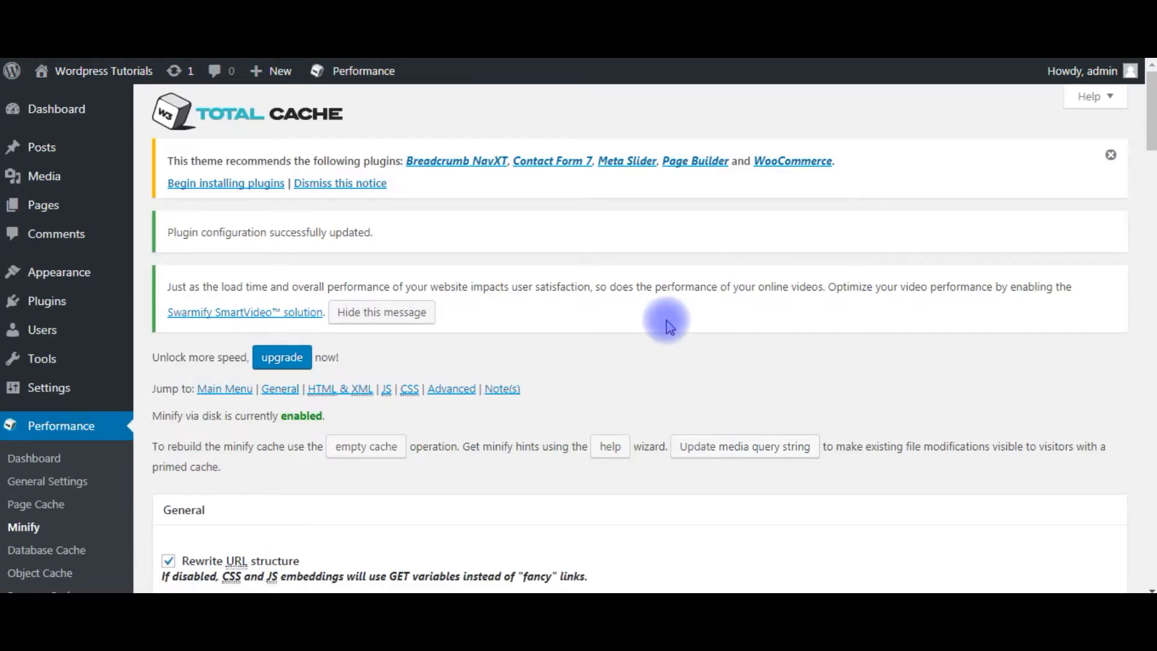
pyautogui.hotkey('ctrl', 'Tab')
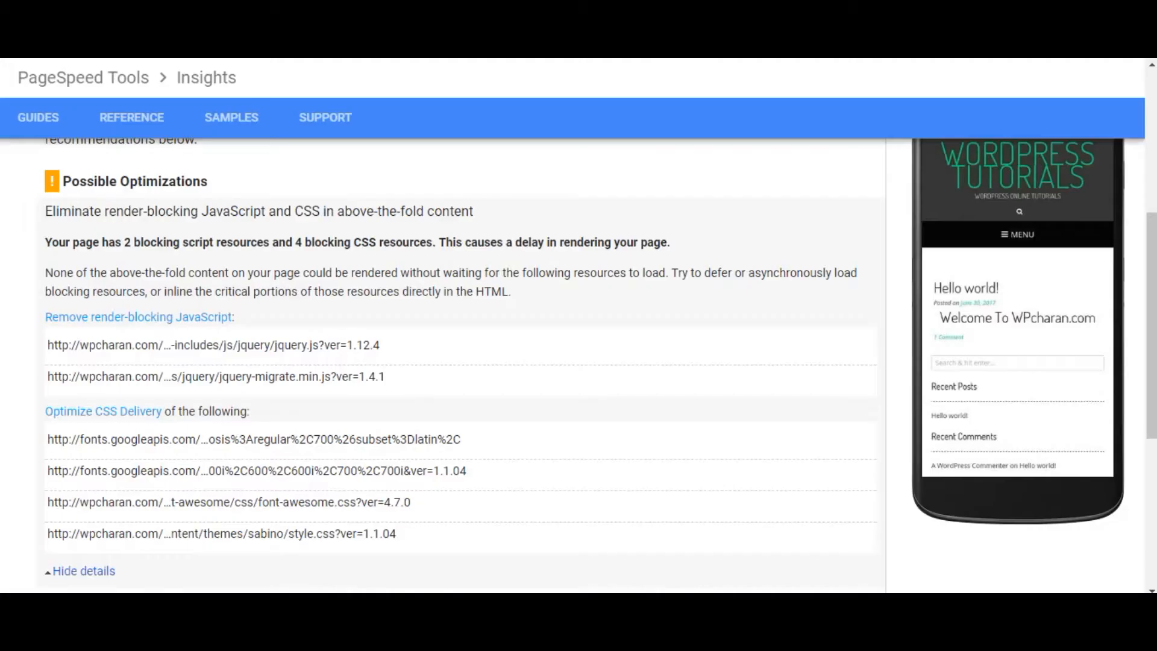
pyautogui.scroll(3, 505, 371)
pyautogui.scroll(2, 651, 269)
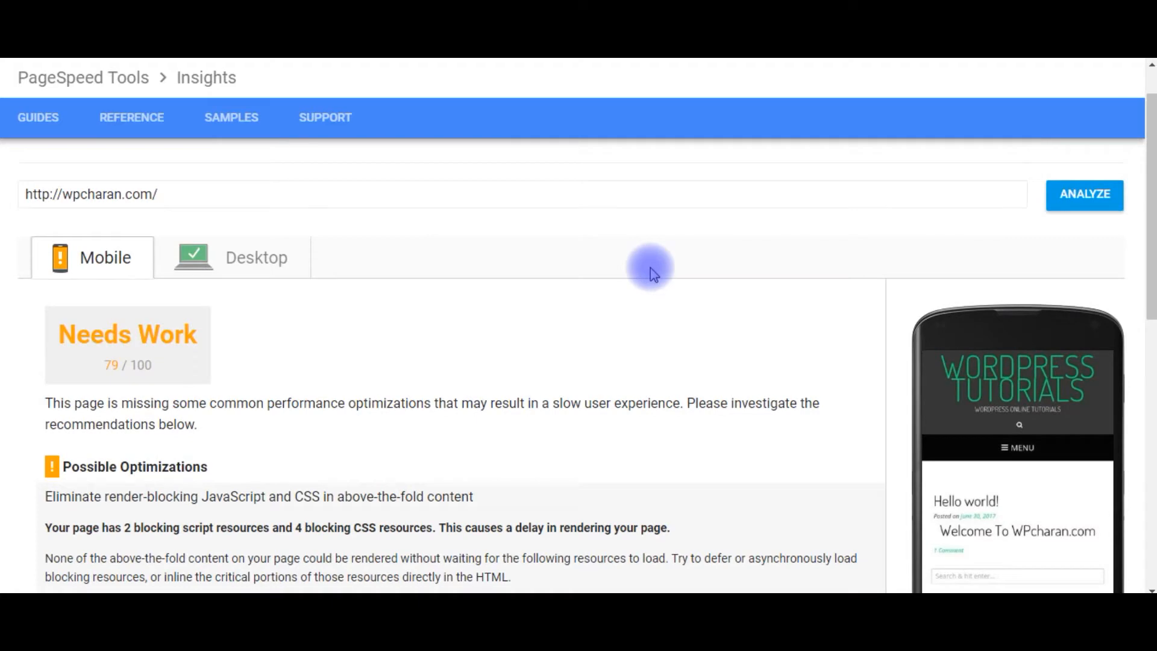
pyautogui.click(1080, 256)
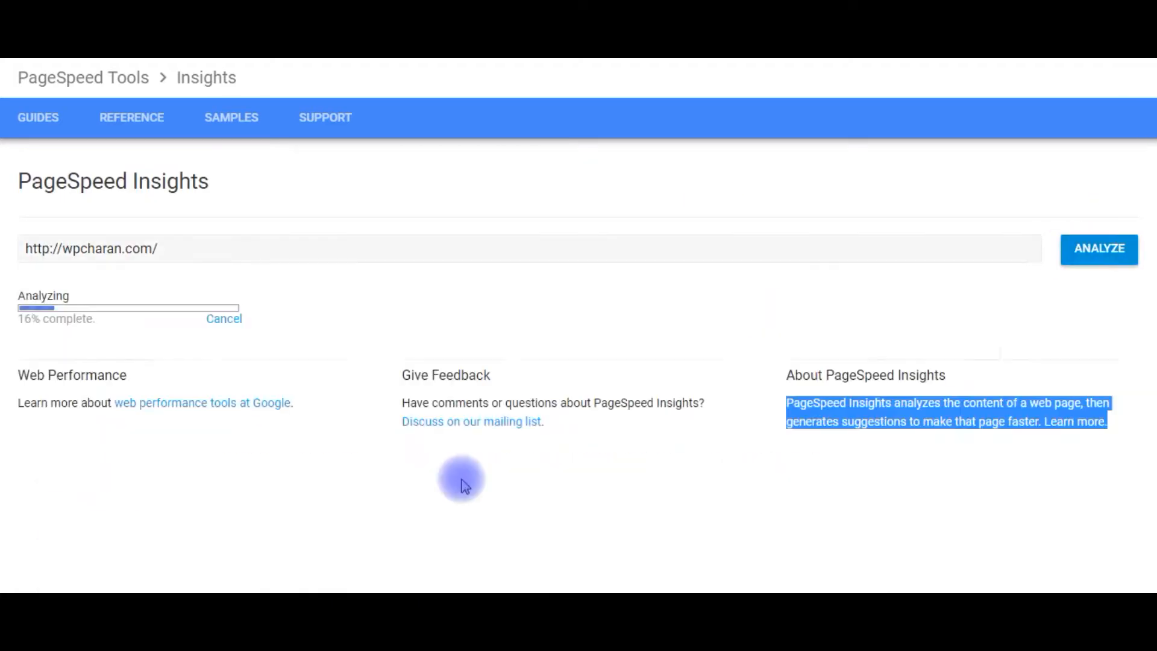
pyautogui.click(546, 334)
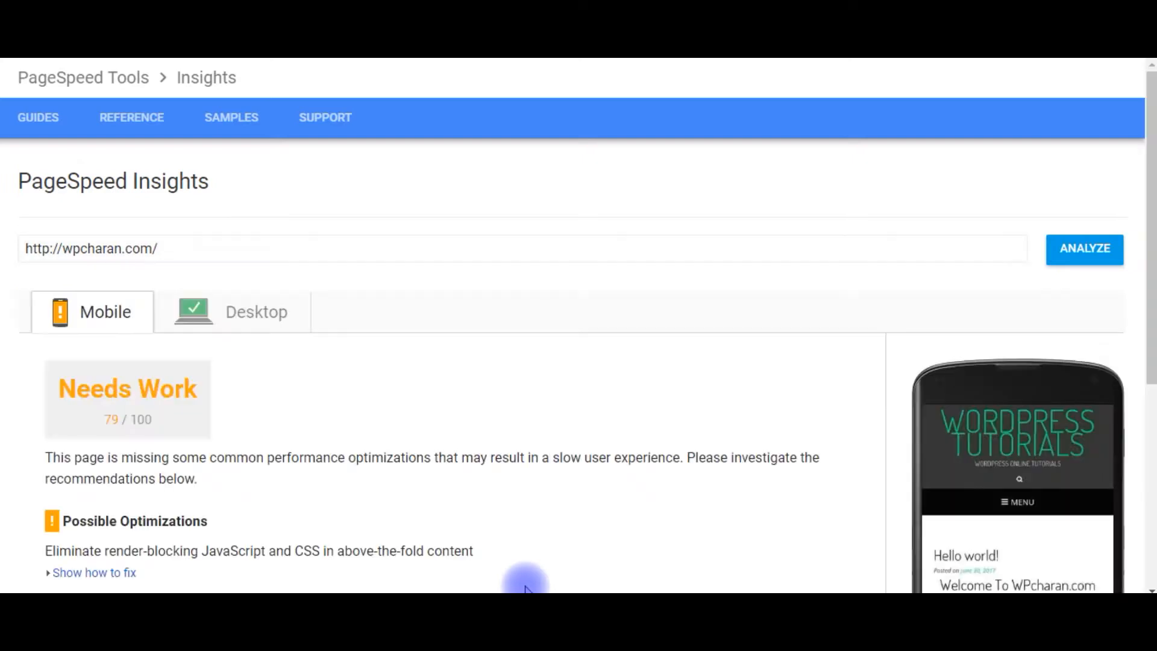
pyautogui.scroll(-3, 498, 431)
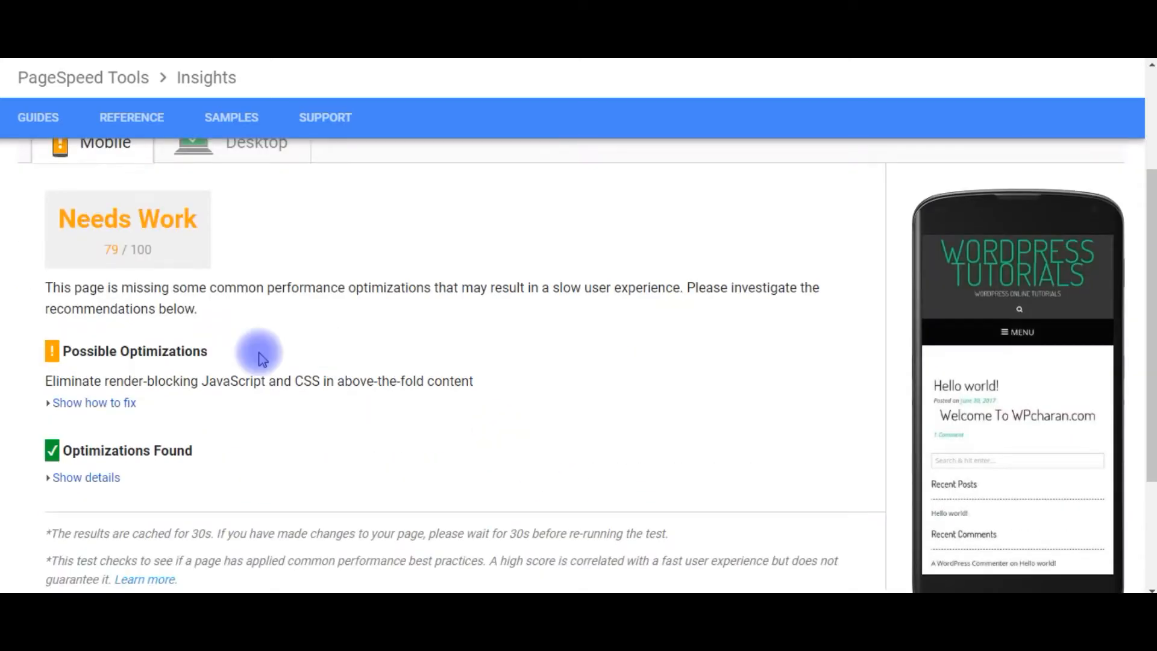
pyautogui.scroll(1, 73, 415)
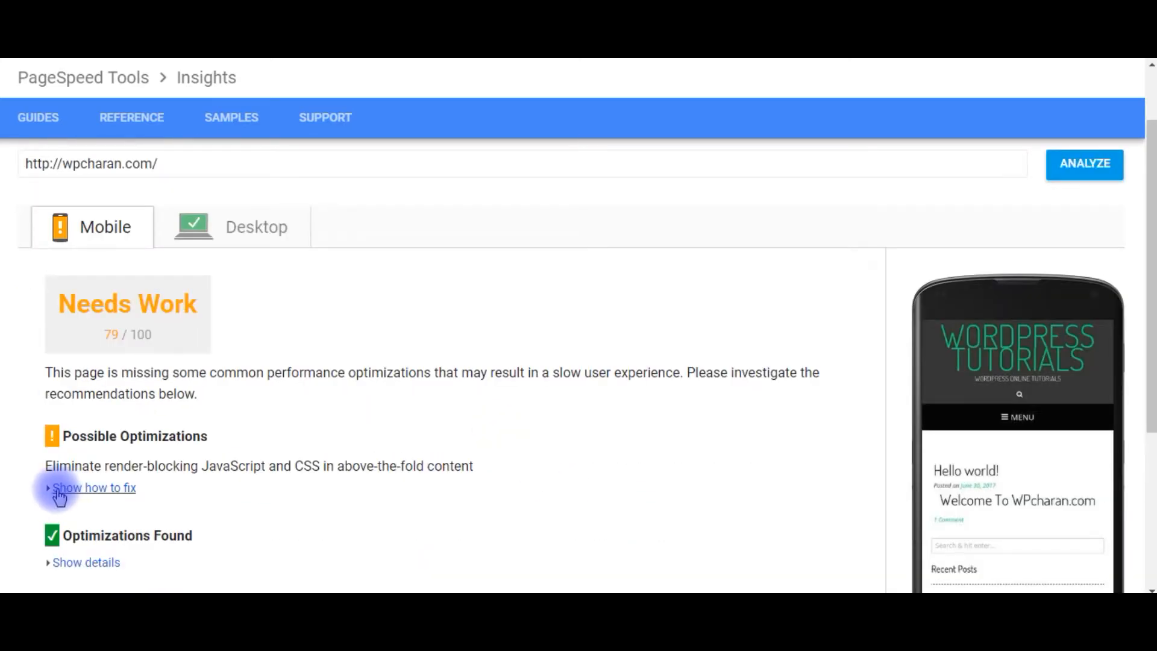
pyautogui.click(60, 488)
pyautogui.scroll(-2, 337, 416)
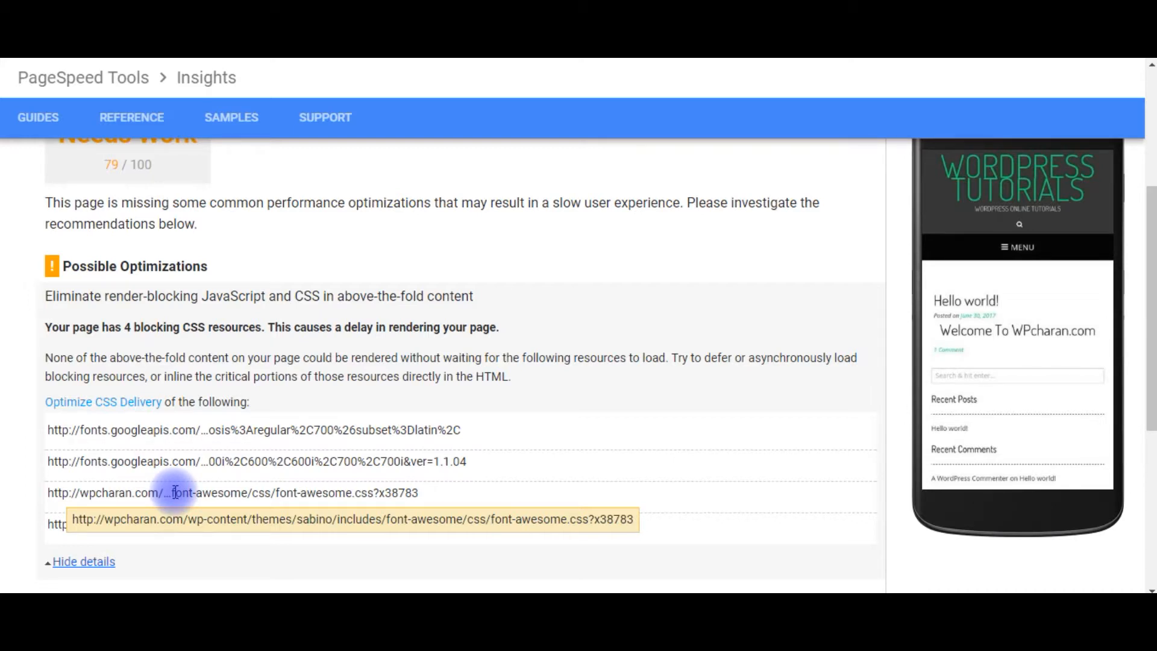
pyautogui.tripleClick(175, 515)
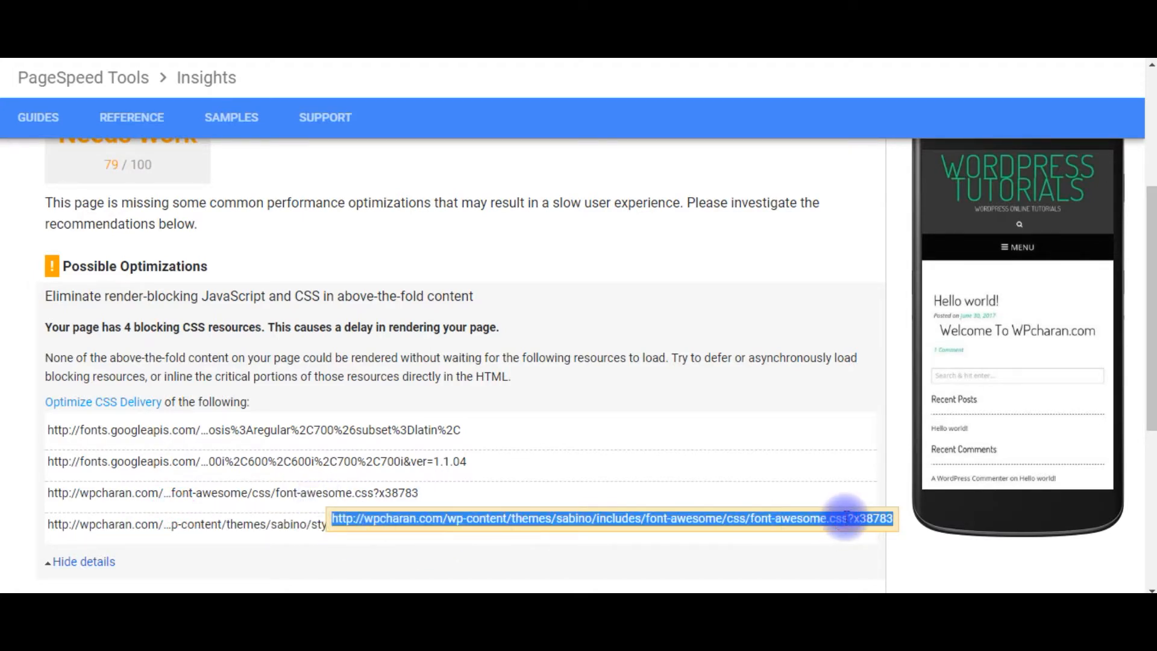
pyautogui.click(847, 518)
pyautogui.moveTo(847, 518); pyautogui.dragTo(332, 494)
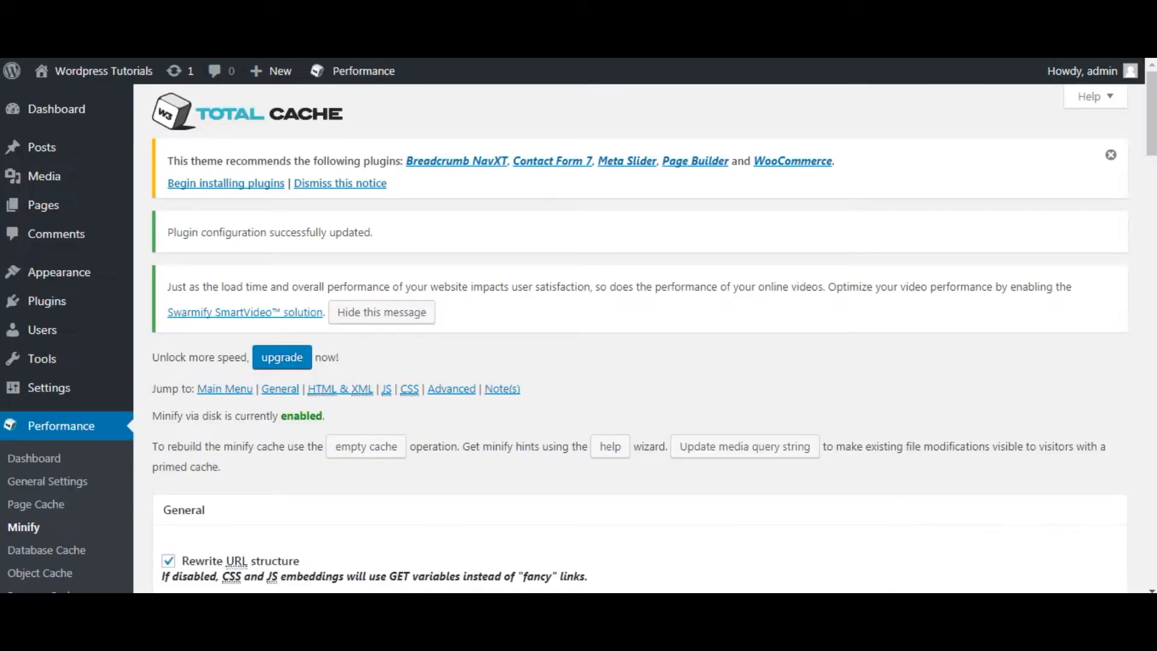
pyautogui.click(410, 392)
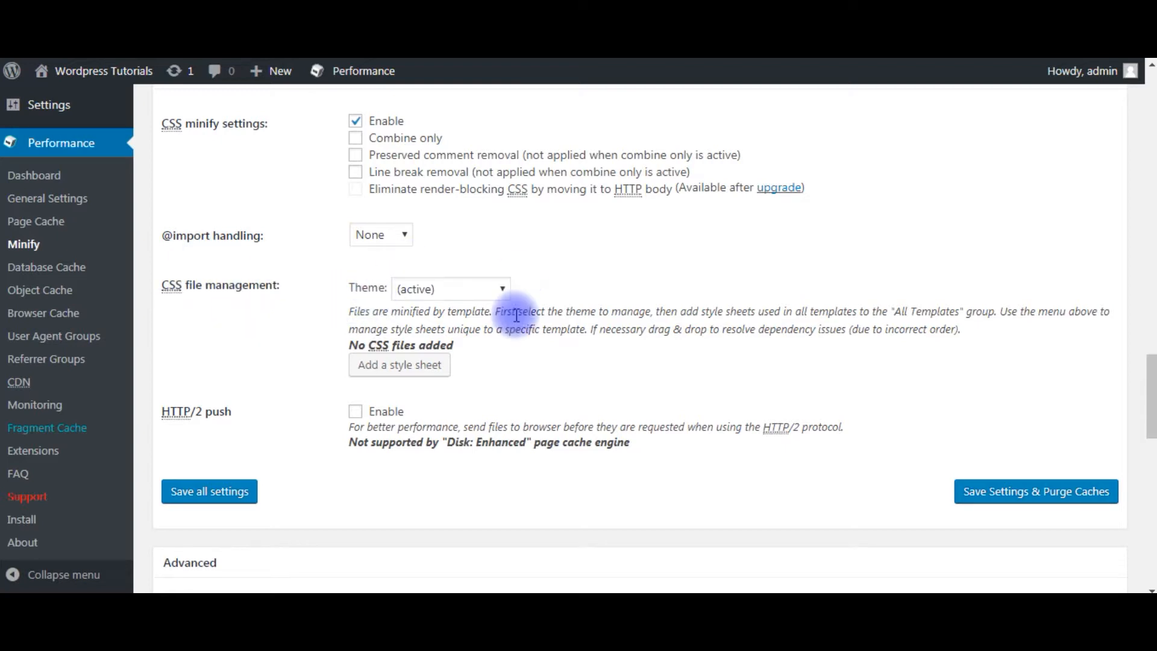
pyautogui.click(390, 365)
pyautogui.click(444, 376)
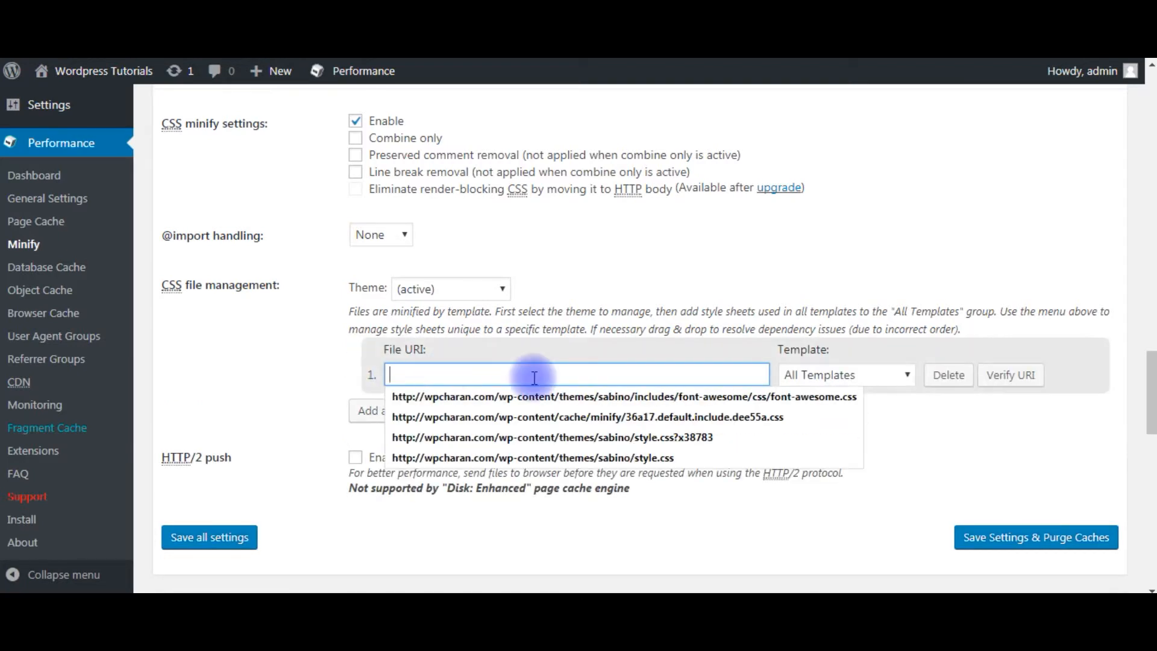
pyautogui.write('http://wpcharon.com/wp-content/themes/sabino/includes/font-awesome/css/font-awesome.css')
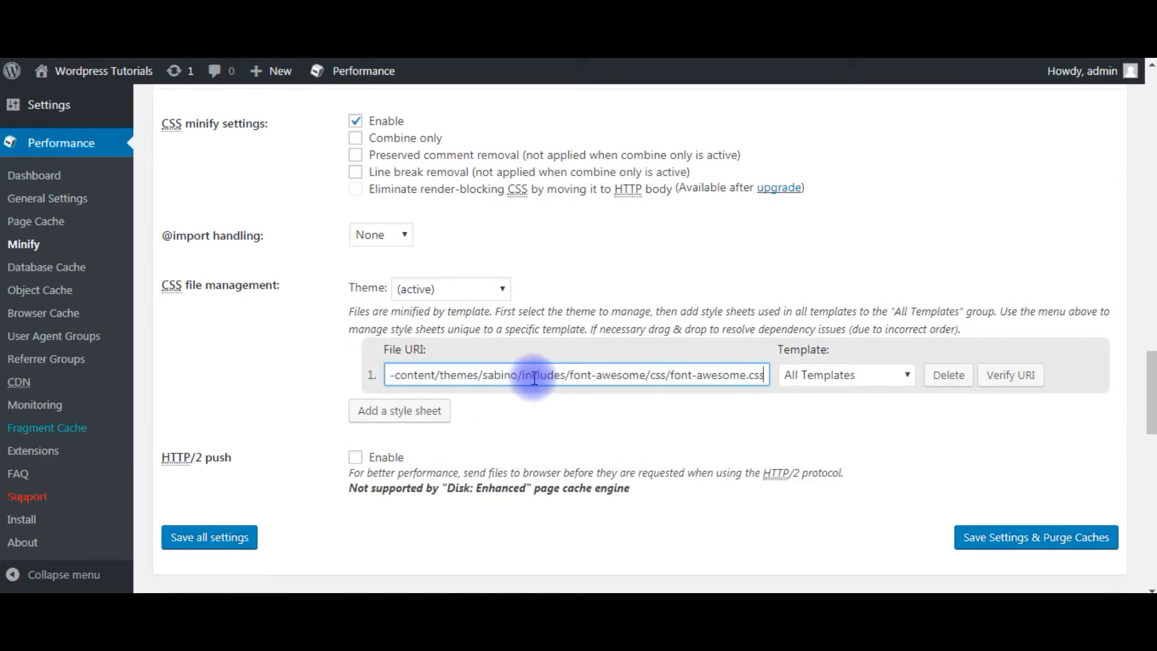
pyautogui.click(372, 414)
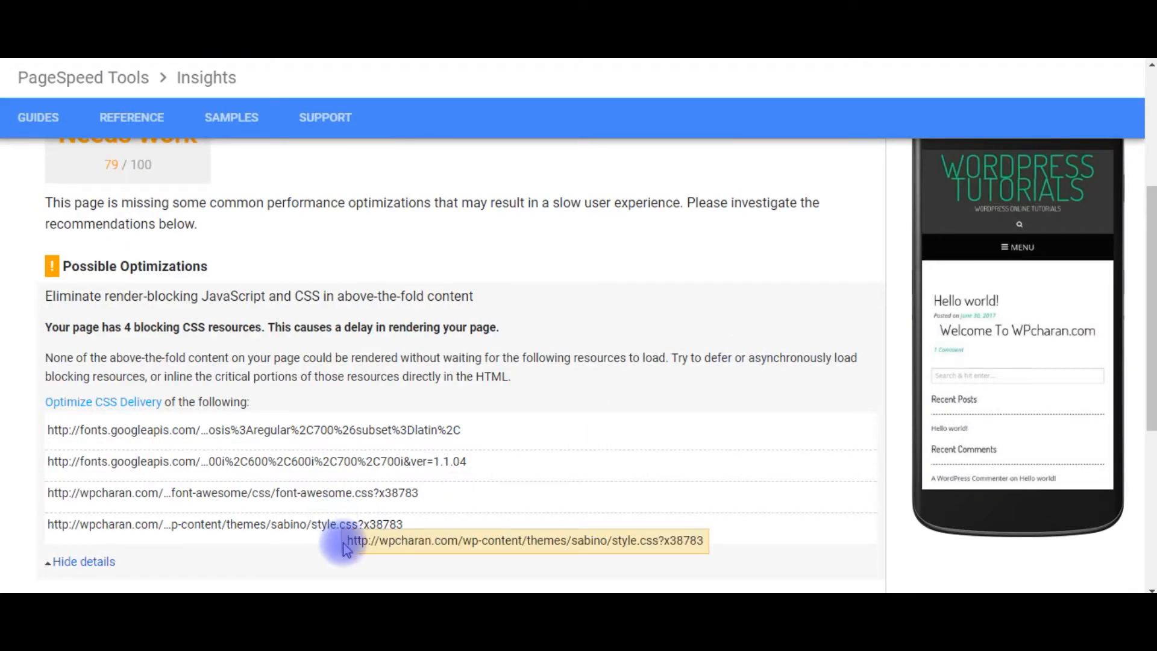
pyautogui.moveTo(348, 540); pyautogui.dragTo(661, 543)
pyautogui.hotkey('ctrl', 'c')
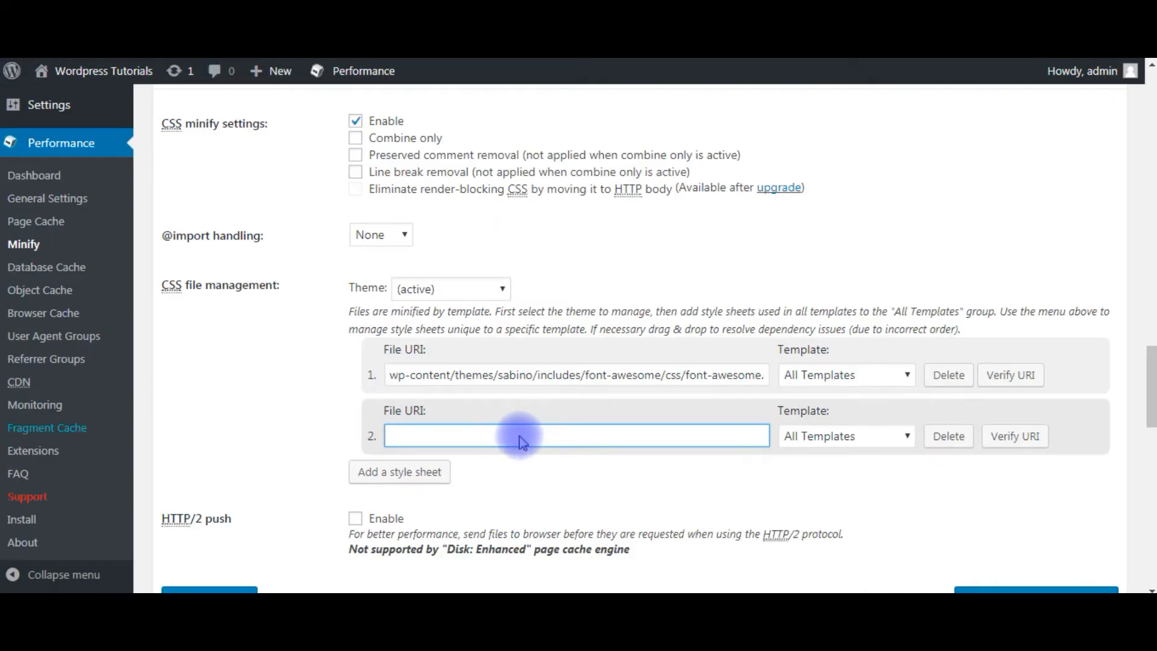
pyautogui.click(521, 440)
pyautogui.hotkey('ctrl', 'v')
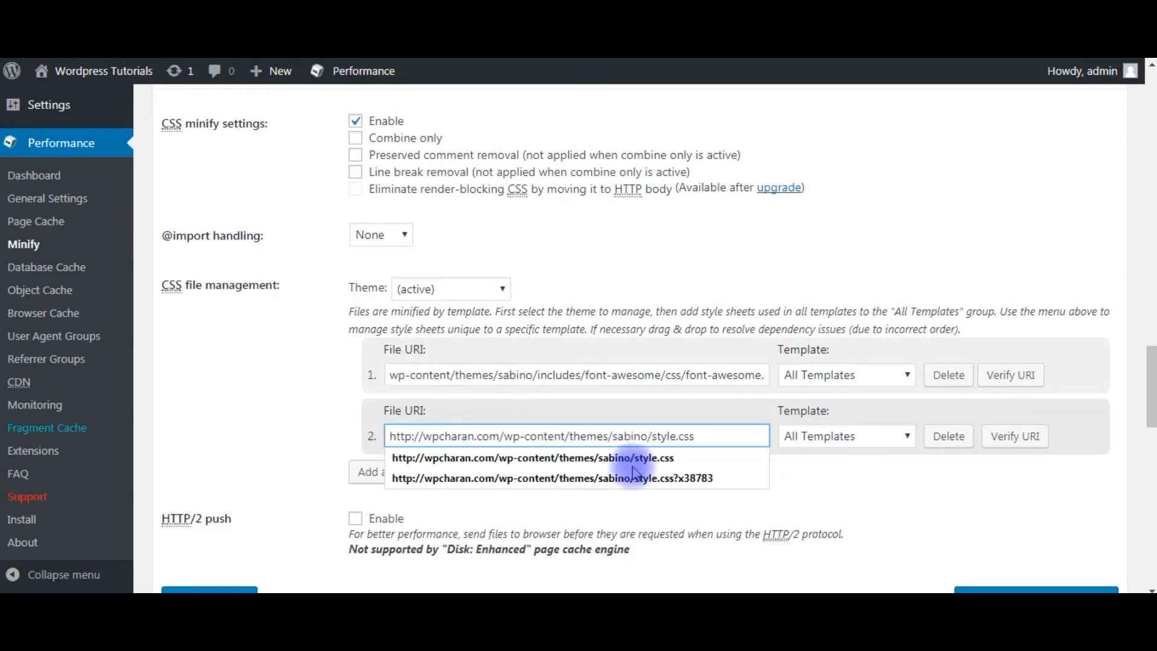
pyautogui.click(838, 484)
# Save the CSS minify settings while purging the caches, and empty the minify cache
pyautogui.scroll(-3, 877, 471)
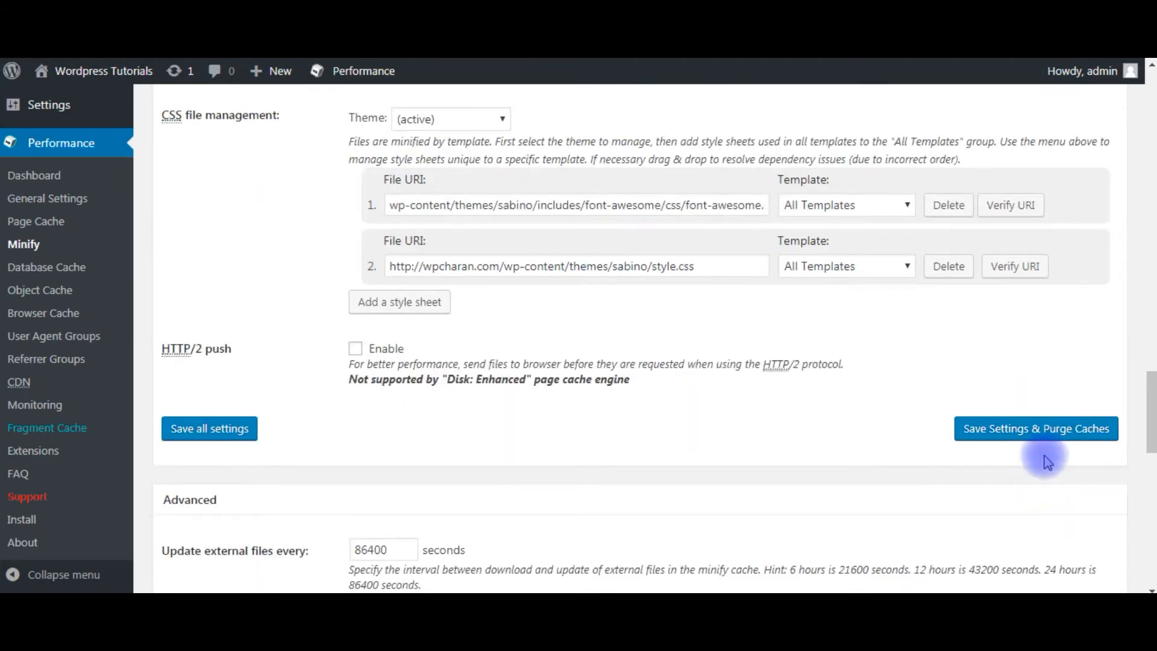
pyautogui.click(1000, 437)
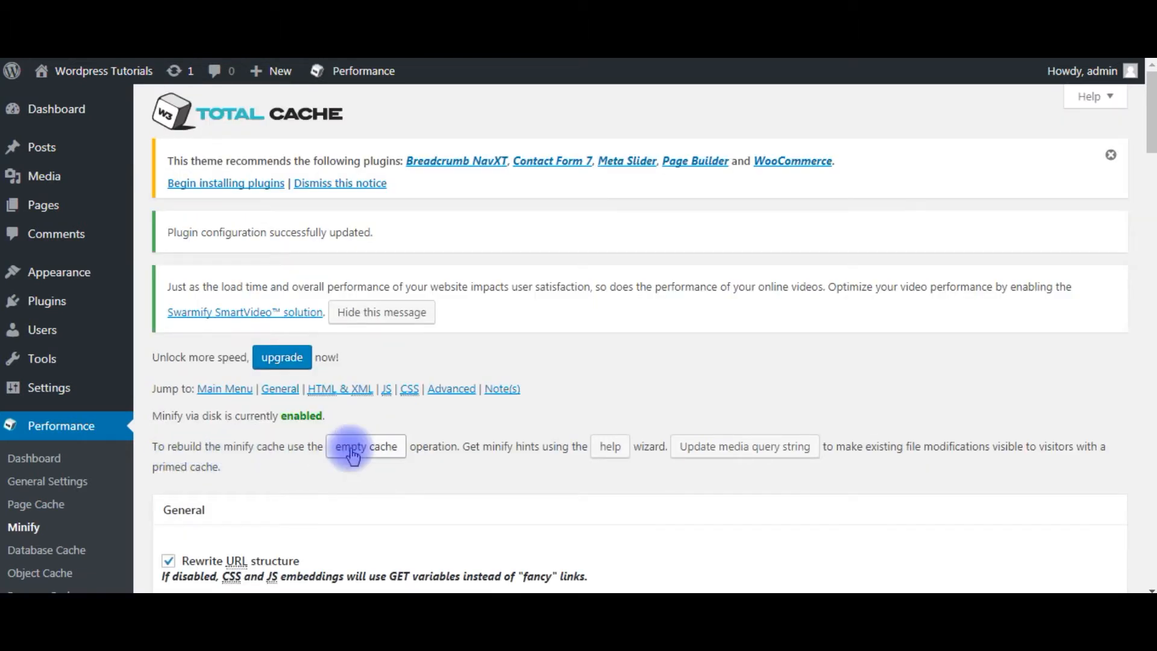
pyautogui.click(350, 449)
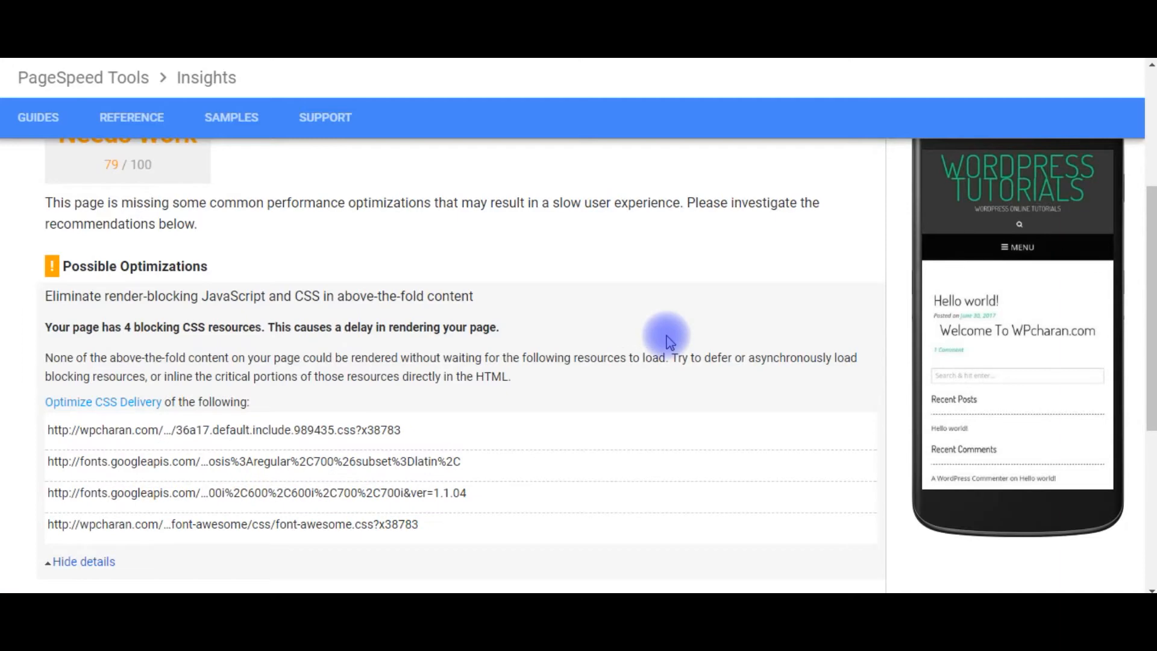
pyautogui.scroll(5, 666, 335)
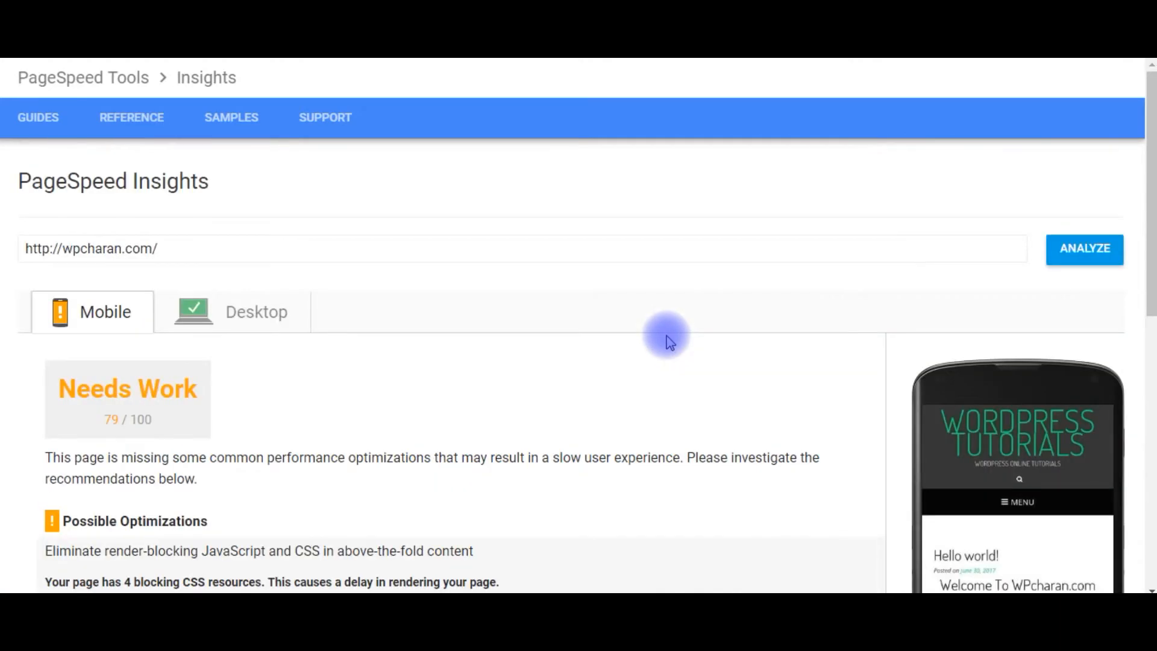
pyautogui.click(1082, 255)
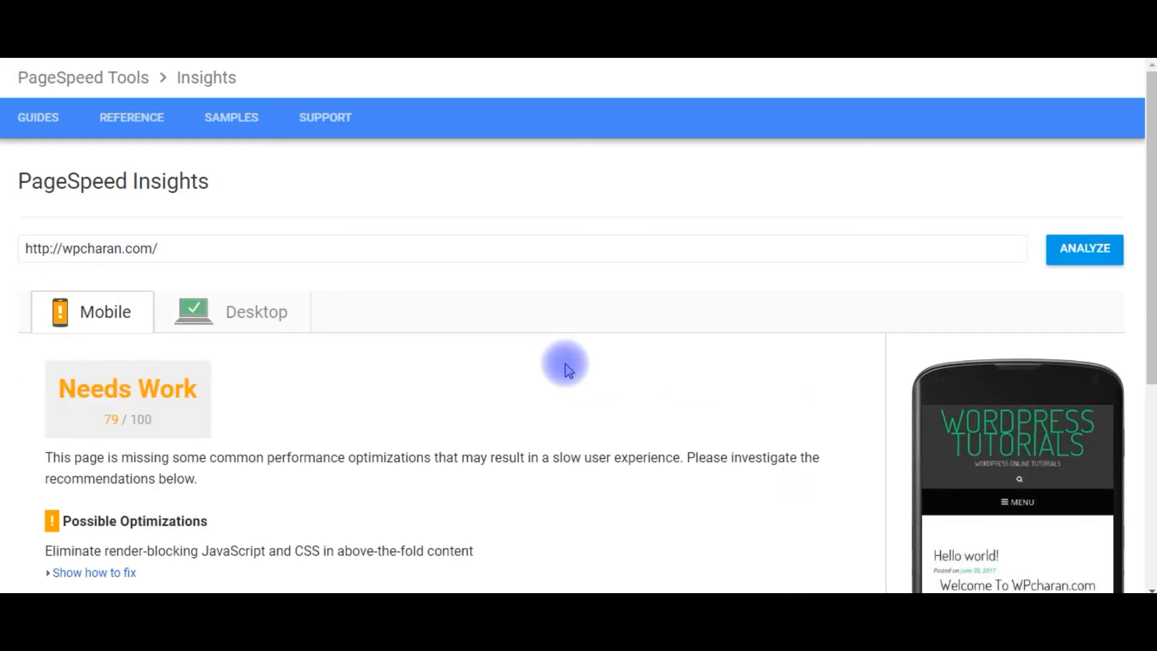
pyautogui.scroll(-3, 551, 349)
pyautogui.click(55, 403)
pyautogui.scroll(-3, 352, 361)
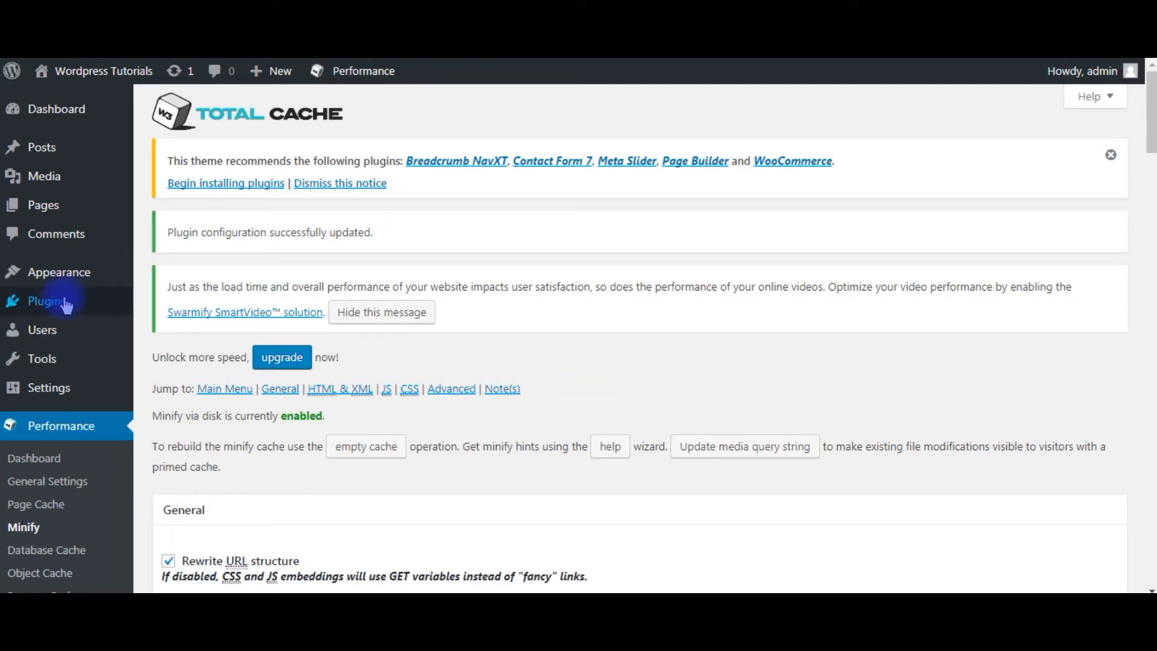
# Switch to the WordPress dashboard, search the plugin directory for "Google Webfont Optimizer", and install and activate that plugin
pyautogui.moveTo(99, 301)
pyautogui.click(161, 330)
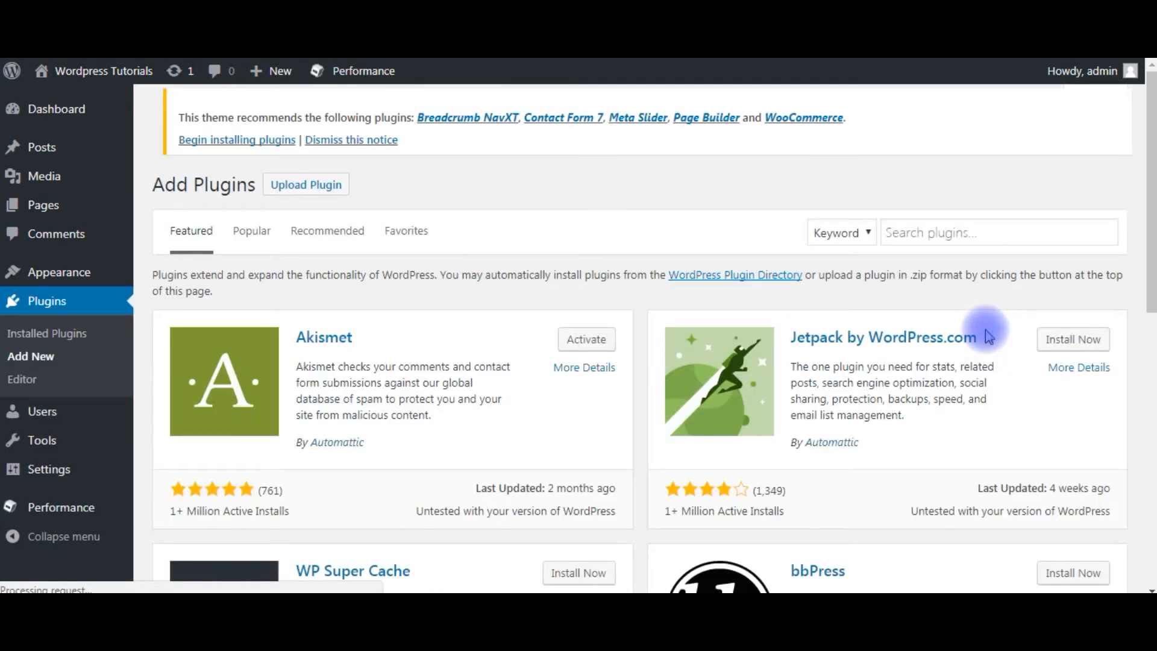
pyautogui.click(899, 239)
pyautogui.write('Google Webfont Optimizer')
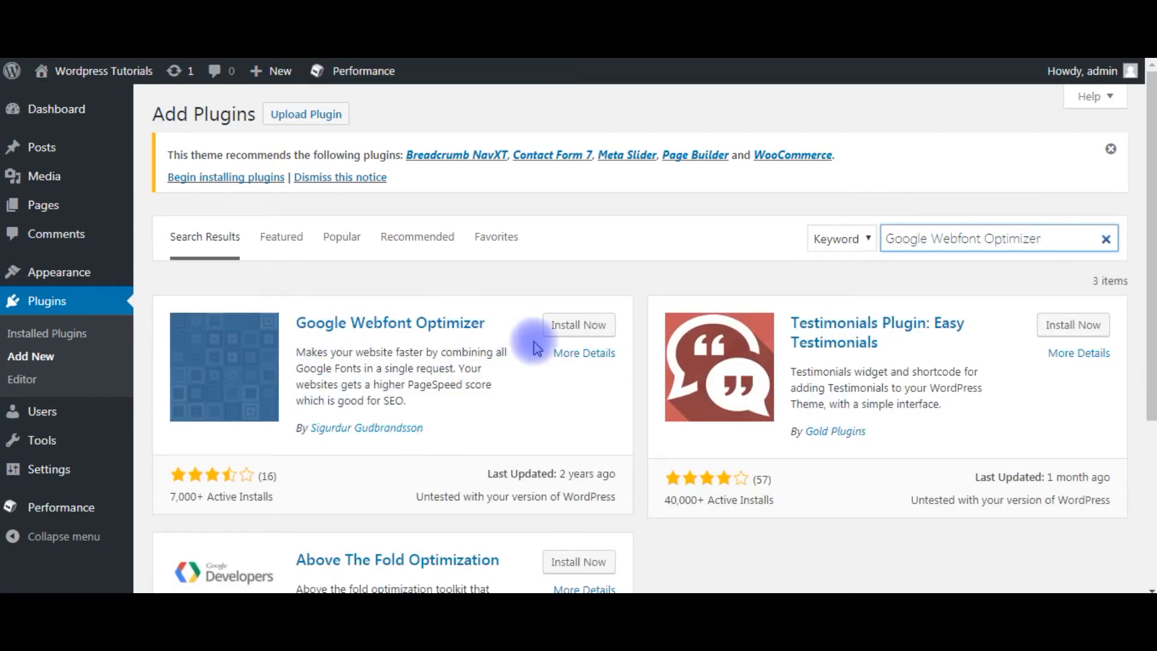
pyautogui.click(560, 329)
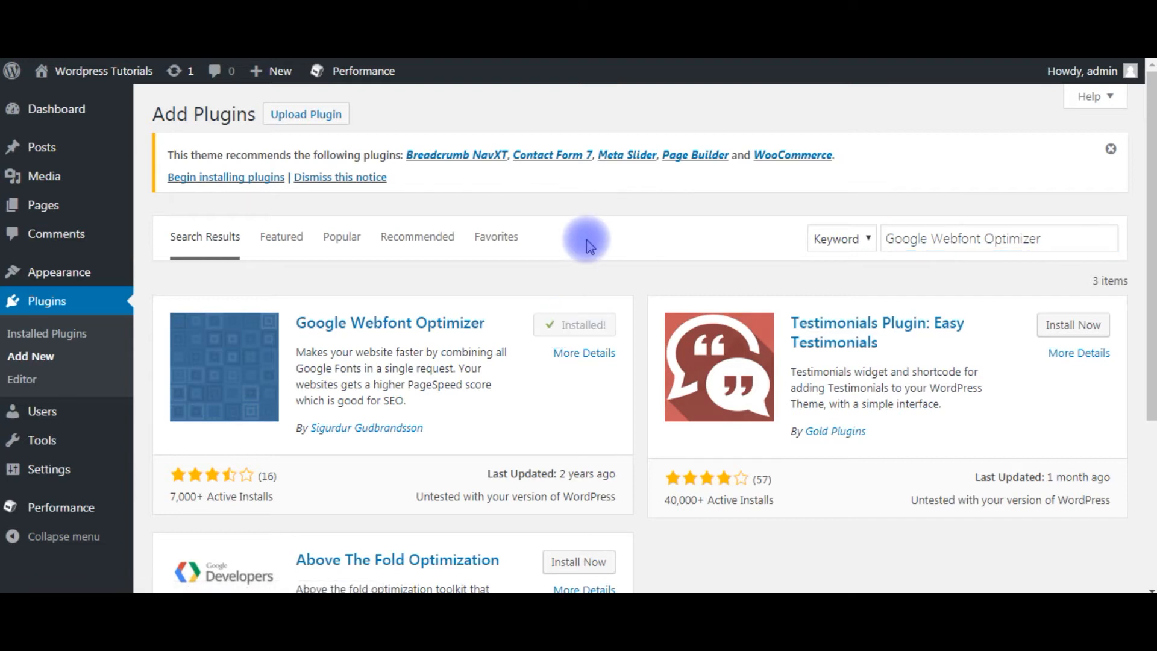
pyautogui.click(588, 325)
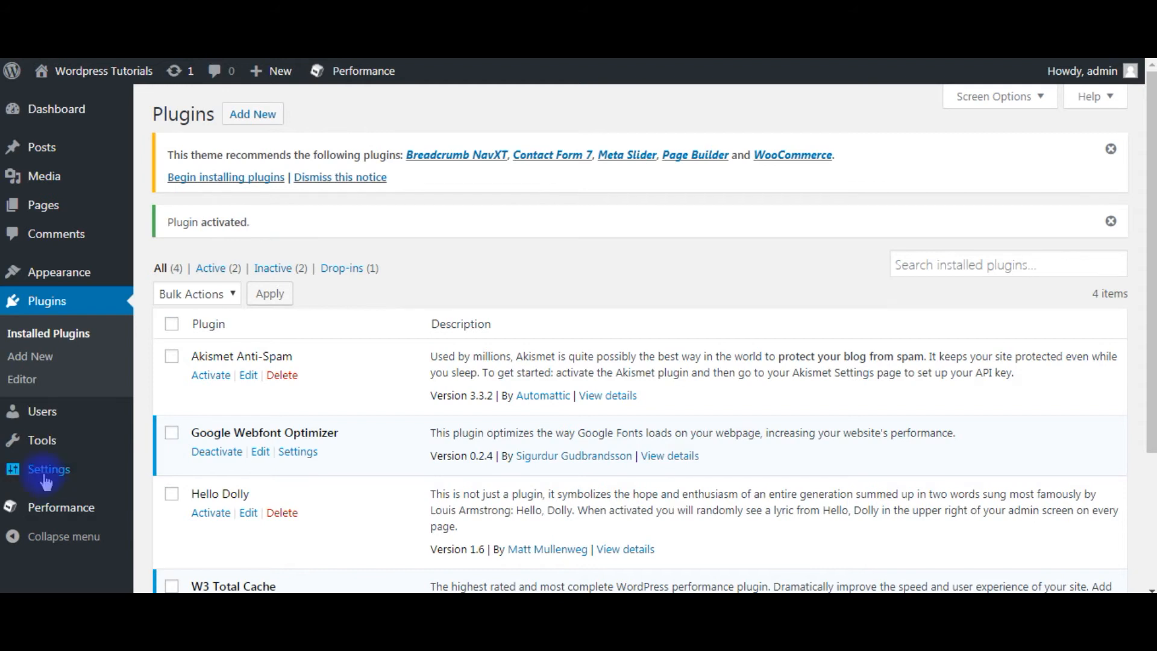
# Set the GWF Optimizer plugin to Enable with the Javascript Web Font Loader (higher PageSpeed Score) and save the changes
pyautogui.moveTo(45, 479)
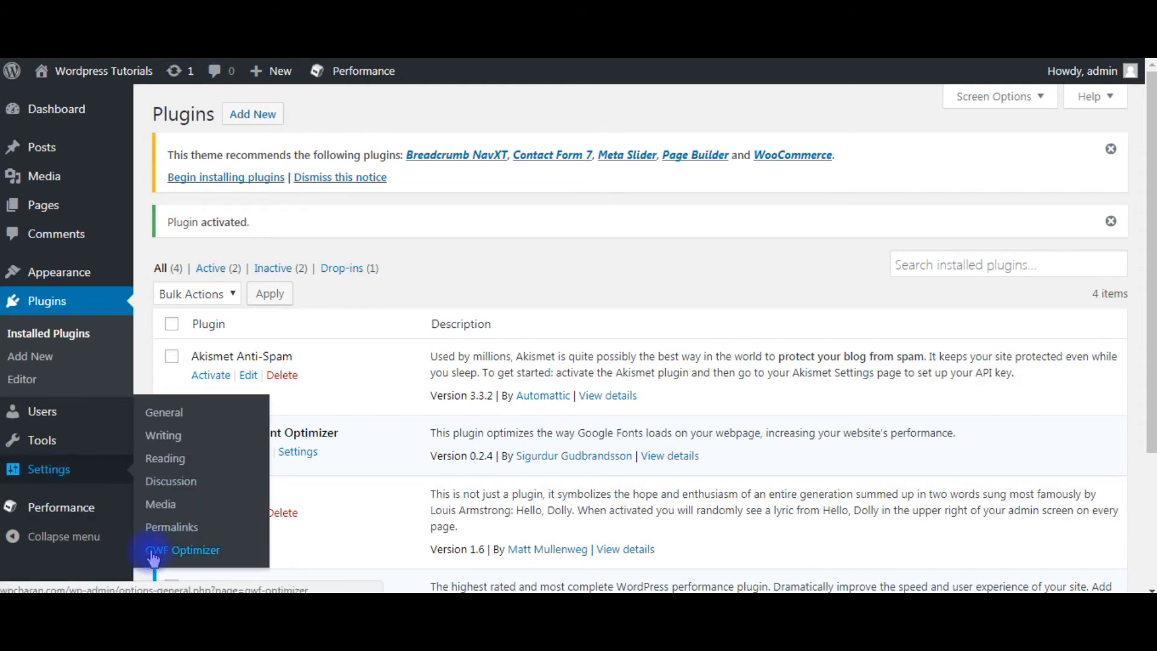
pyautogui.click(184, 554)
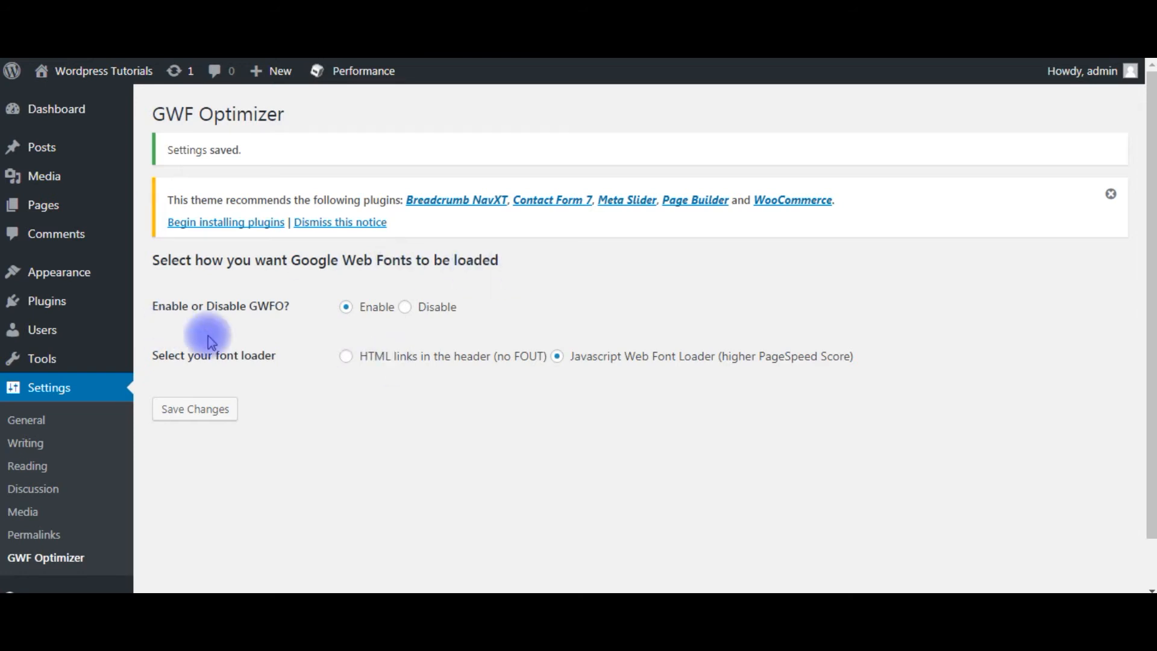
pyautogui.click(202, 412)
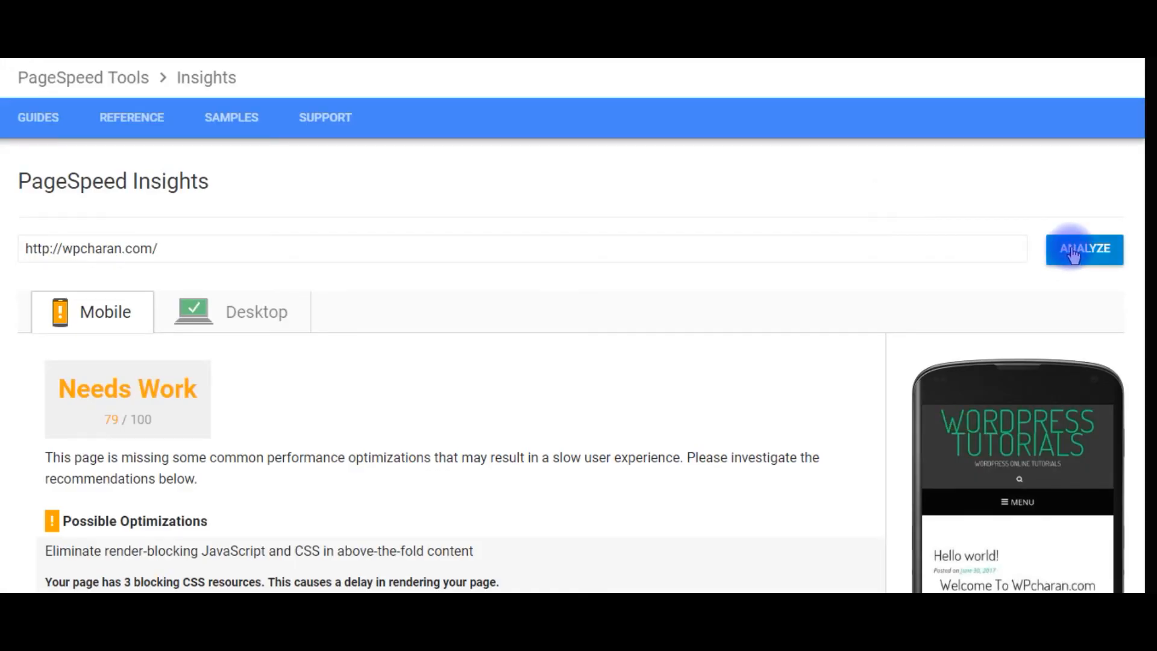
pyautogui.click(1073, 254)
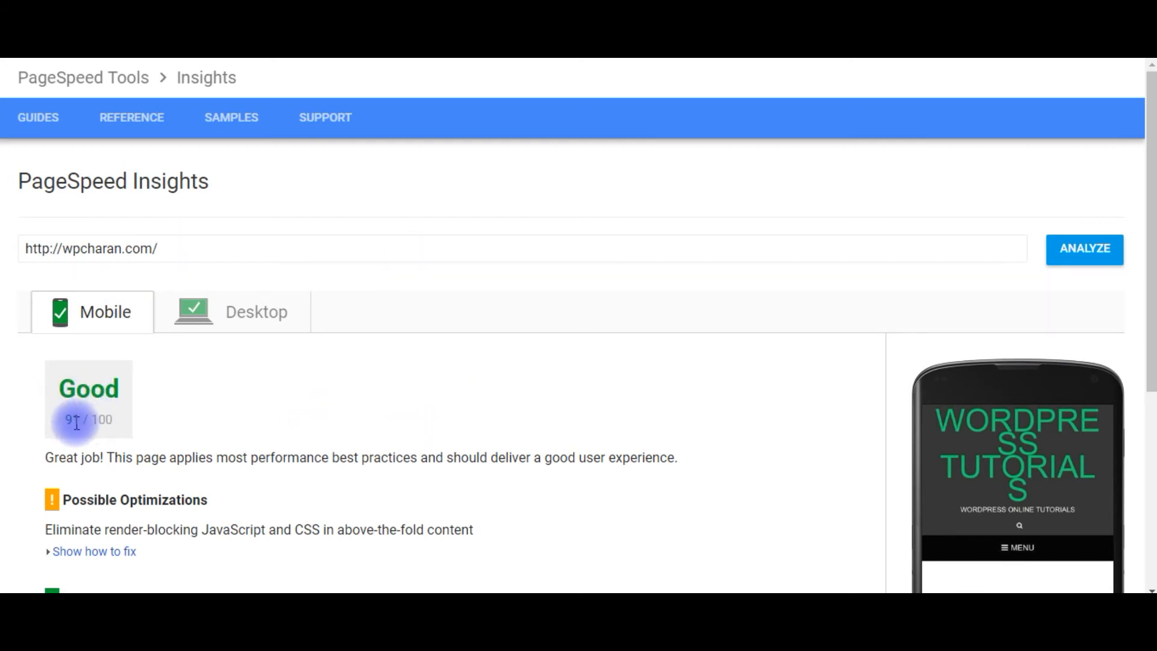
pyautogui.click(259, 310)
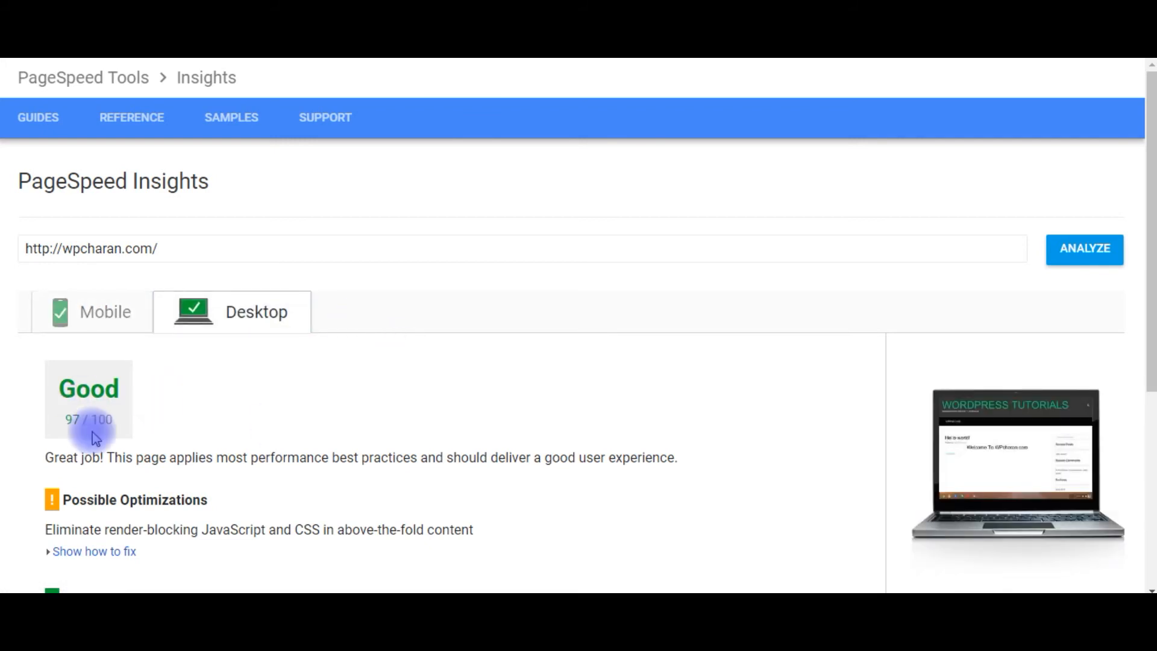
pyautogui.click(80, 419)
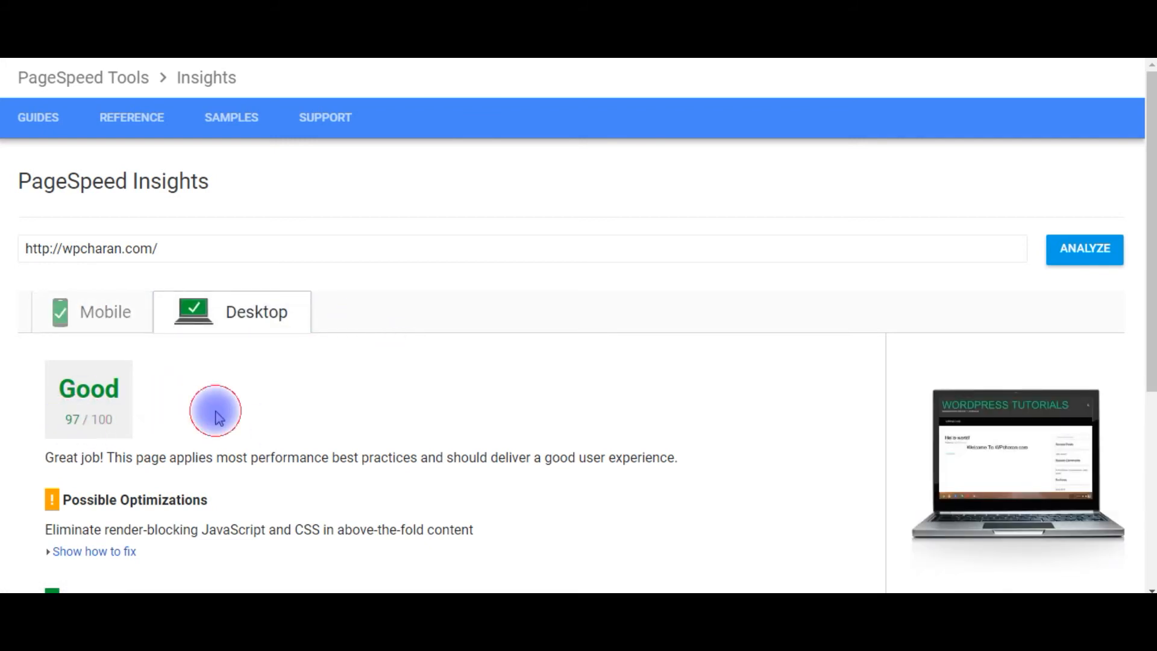
# Expand the render-blocking JavaScript and CSS details in the desktop report to examine the listed resources, and return to the mobile score
pyautogui.scroll(-3, 438, 391)
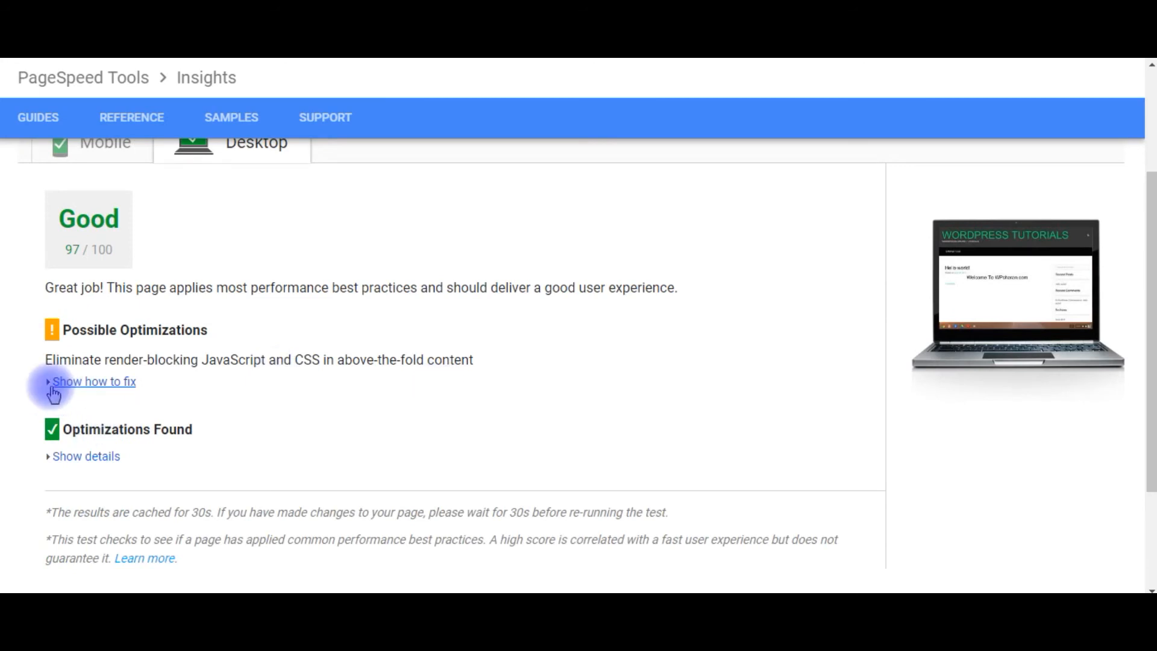
pyautogui.click(50, 384)
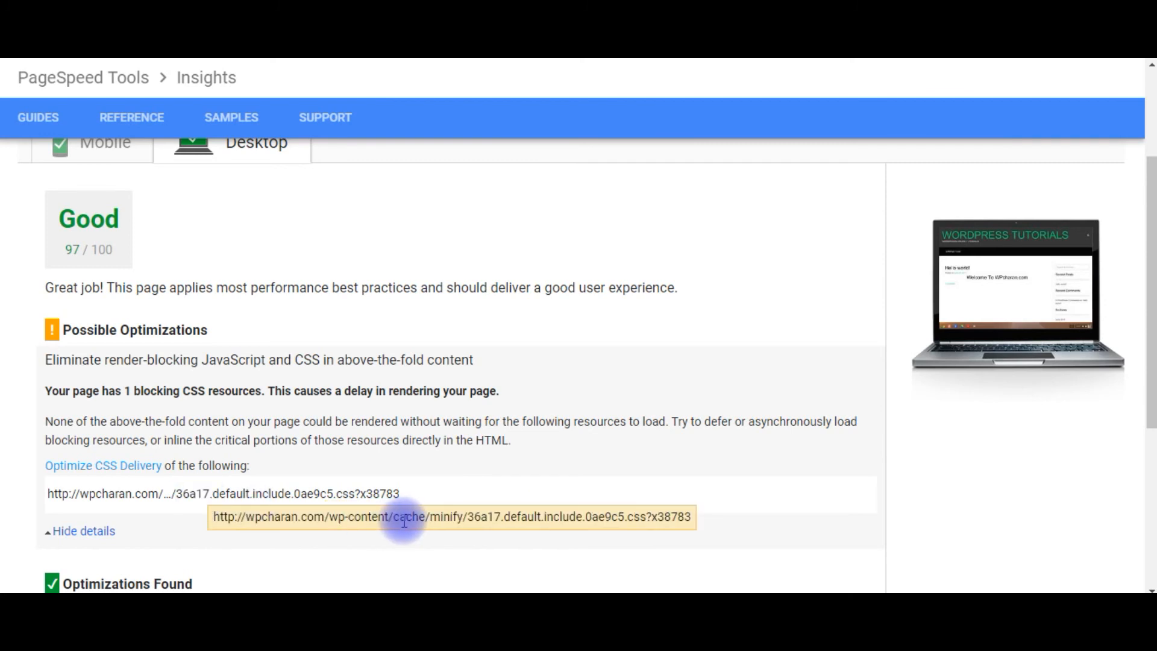
pyautogui.scroll(-2, 294, 412)
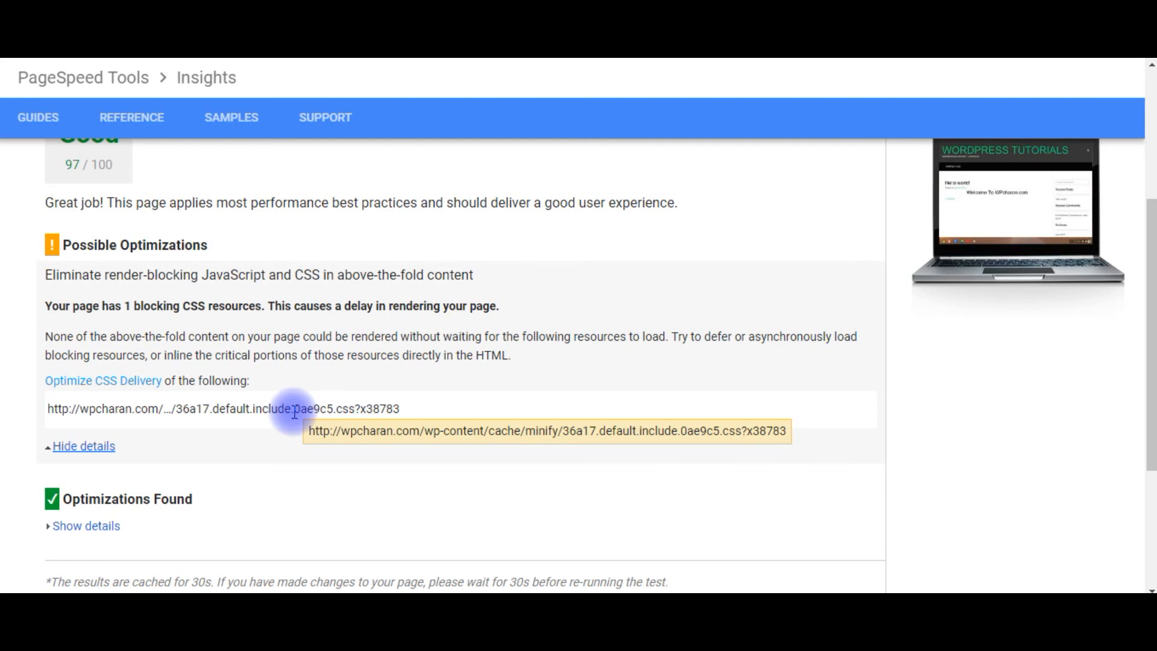
pyautogui.scroll(4, 283, 415)
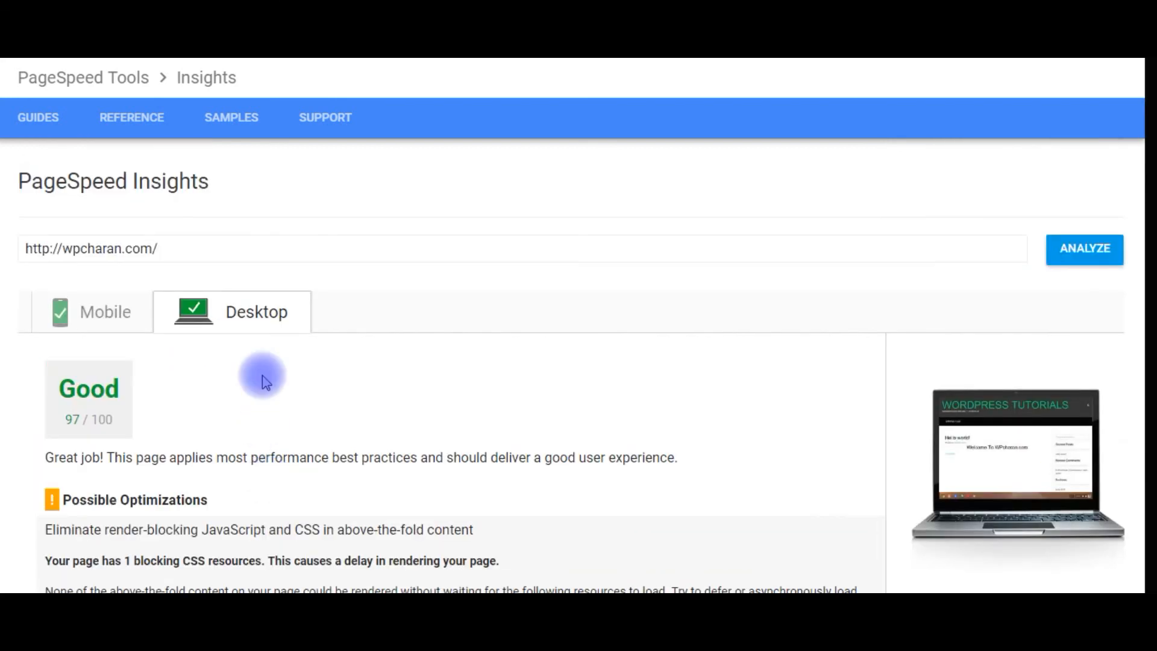
pyautogui.doubleClick(72, 419)
pyautogui.click(106, 314)
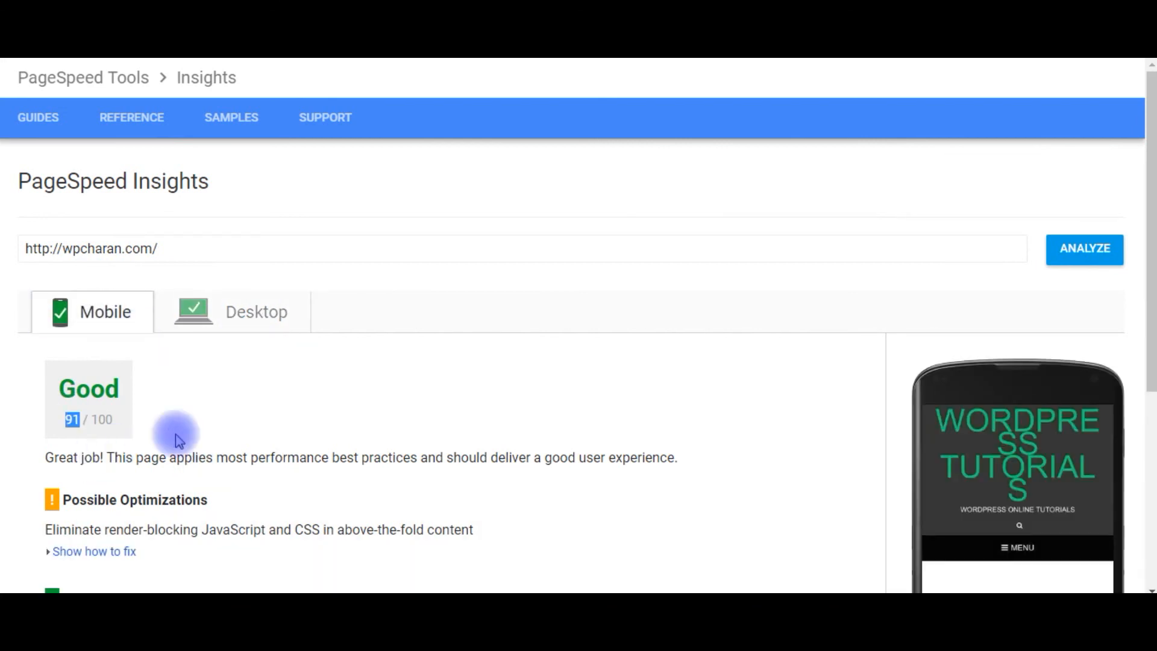